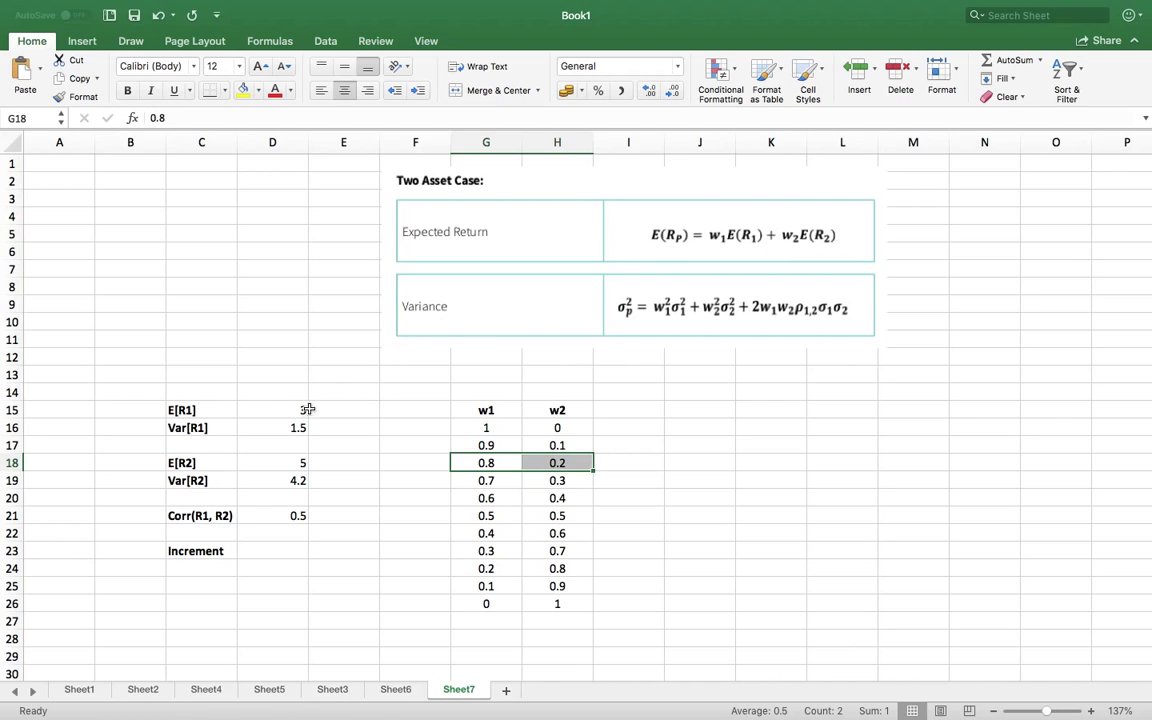
- Add the column heading E[P] in cell J15 beside the portfolio weights table
{"action": "left_click", "coordinate": [306, 410]}
{"action": "left_click", "coordinate": [291, 467]}
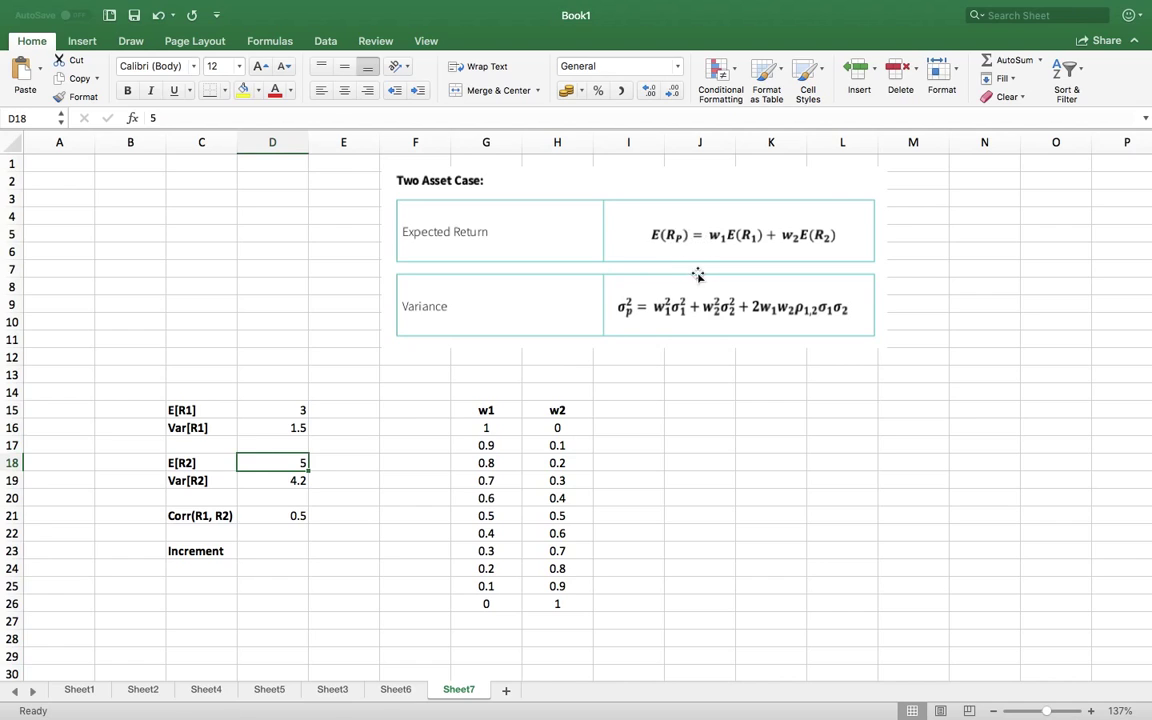
{"action": "left_click", "coordinate": [703, 411]}
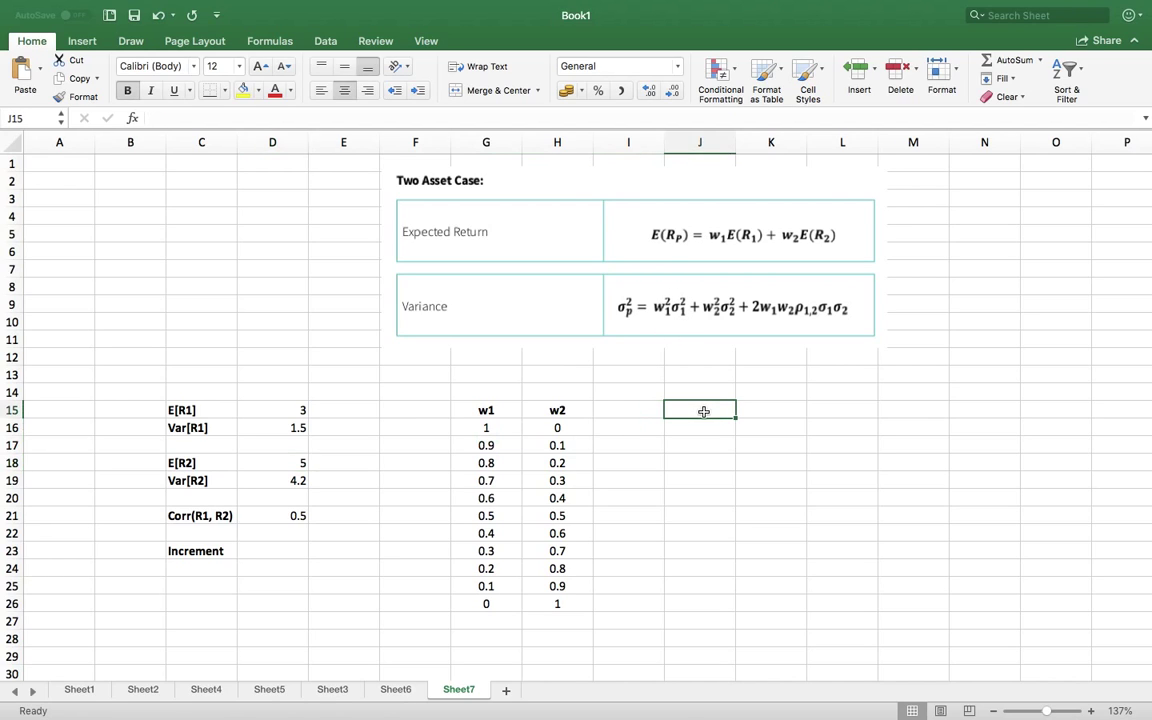
{"action": "type", "text": "E"}
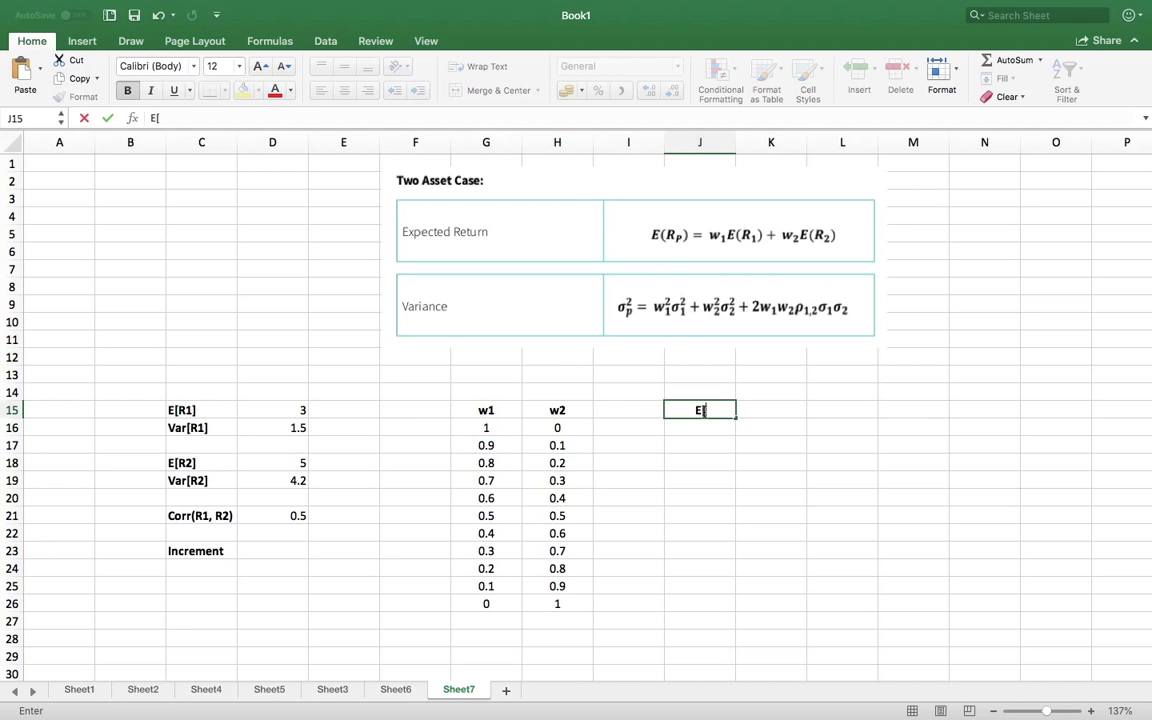
{"action": "type", "text": "[P]"}
{"action": "key", "text": "Return"}
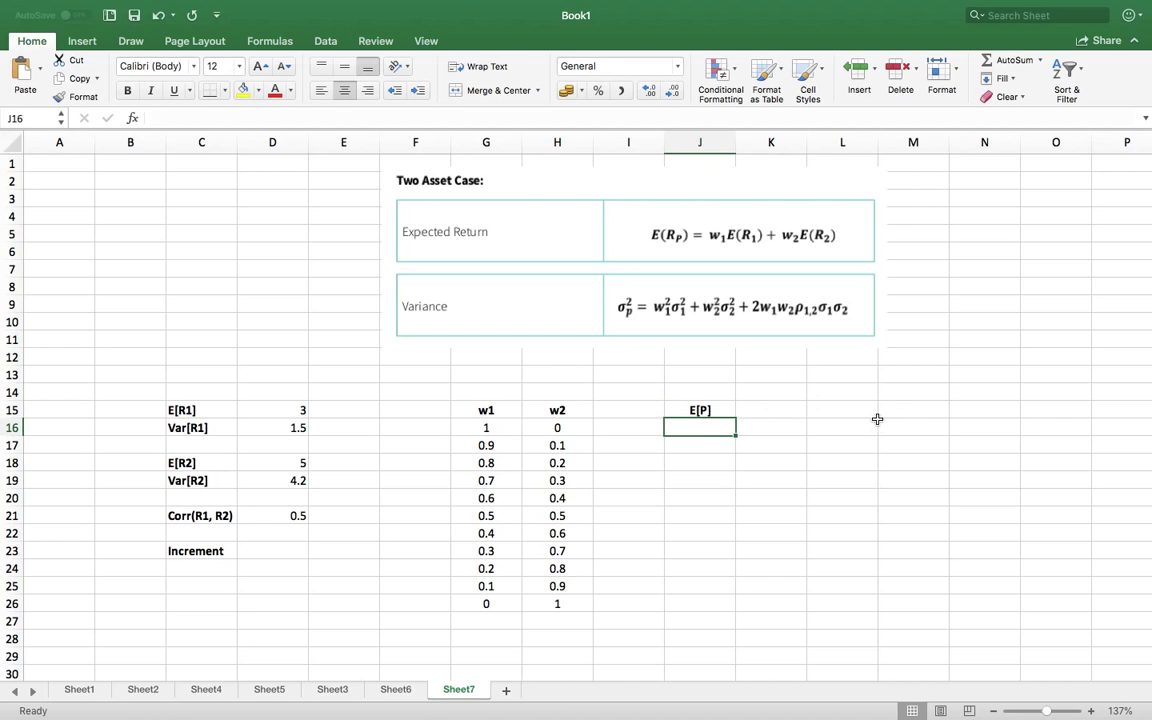
- Enter the first expected-return term =(G16*$D$15) in J16, with an absolute reference to E[R1]
{"action": "type", "text": "=("}
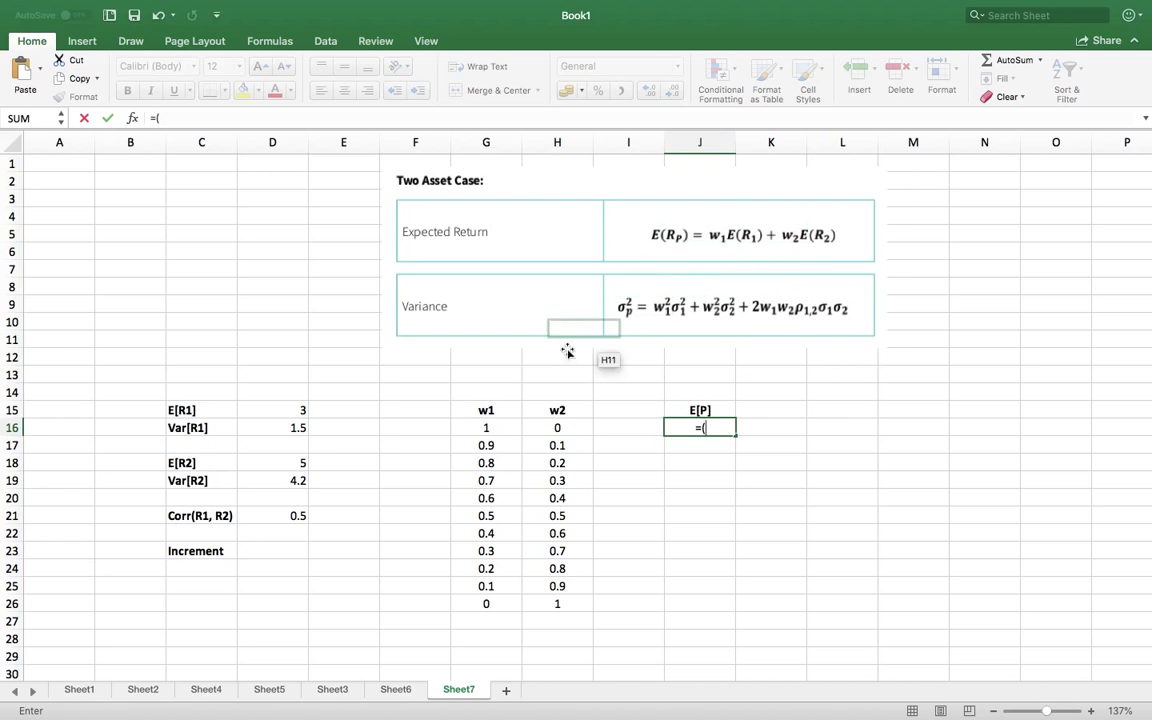
{"action": "left_click", "coordinate": [497, 430]}
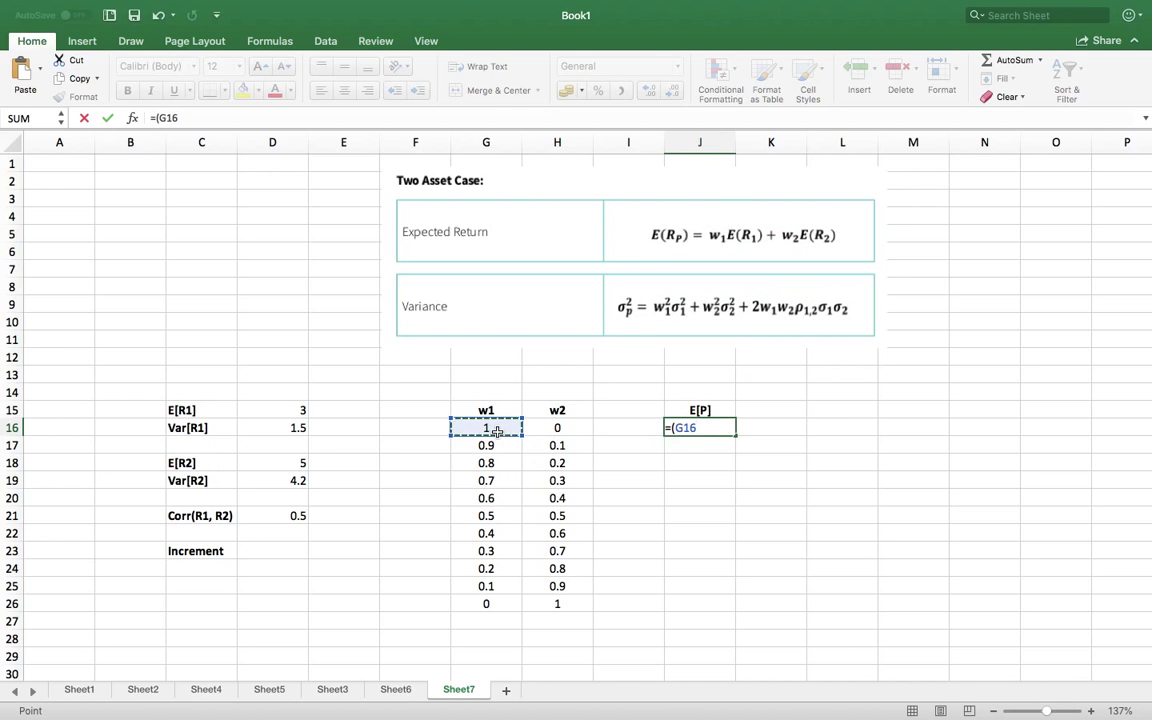
{"action": "type", "text": "*"}
{"action": "left_click", "coordinate": [290, 410]}
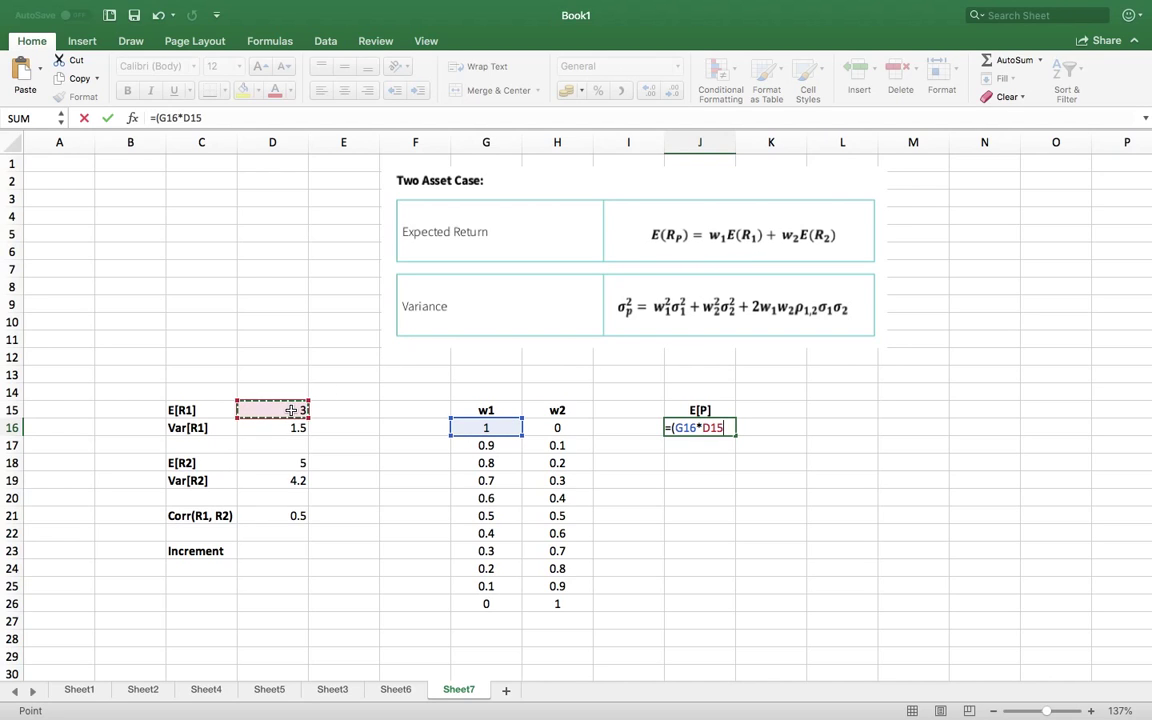
{"action": "type", "text": ")"}
{"action": "left_click", "coordinate": [185, 118]}
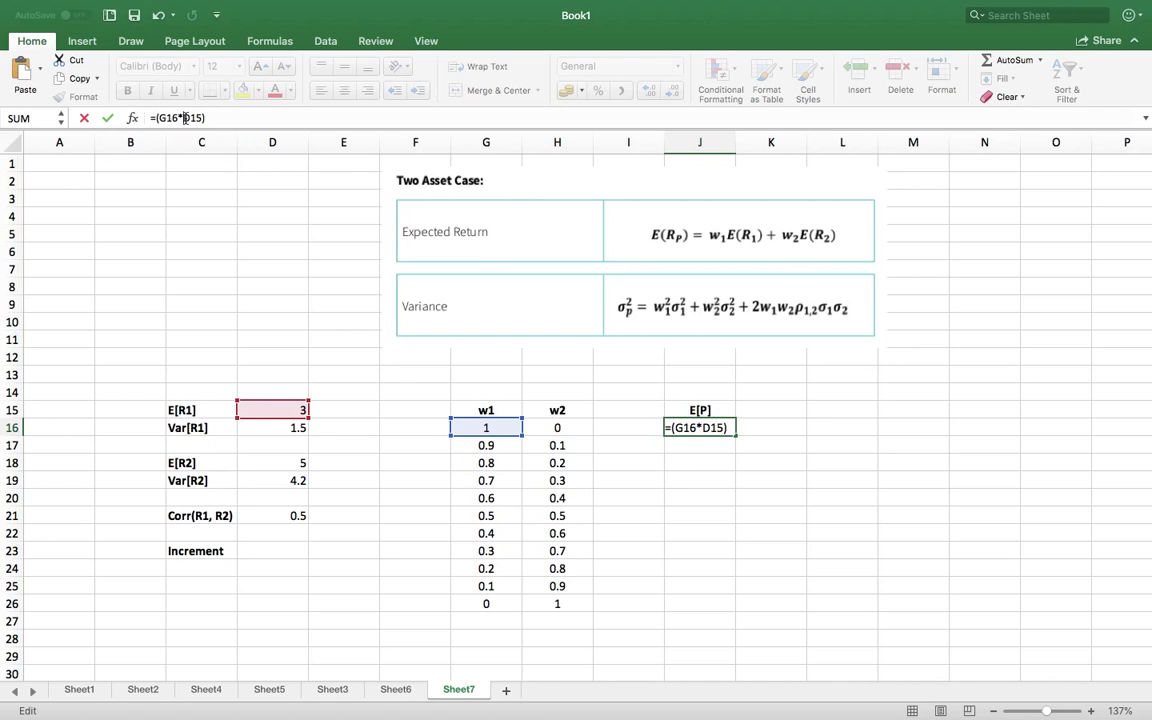
{"action": "type", "text": "$D$"}
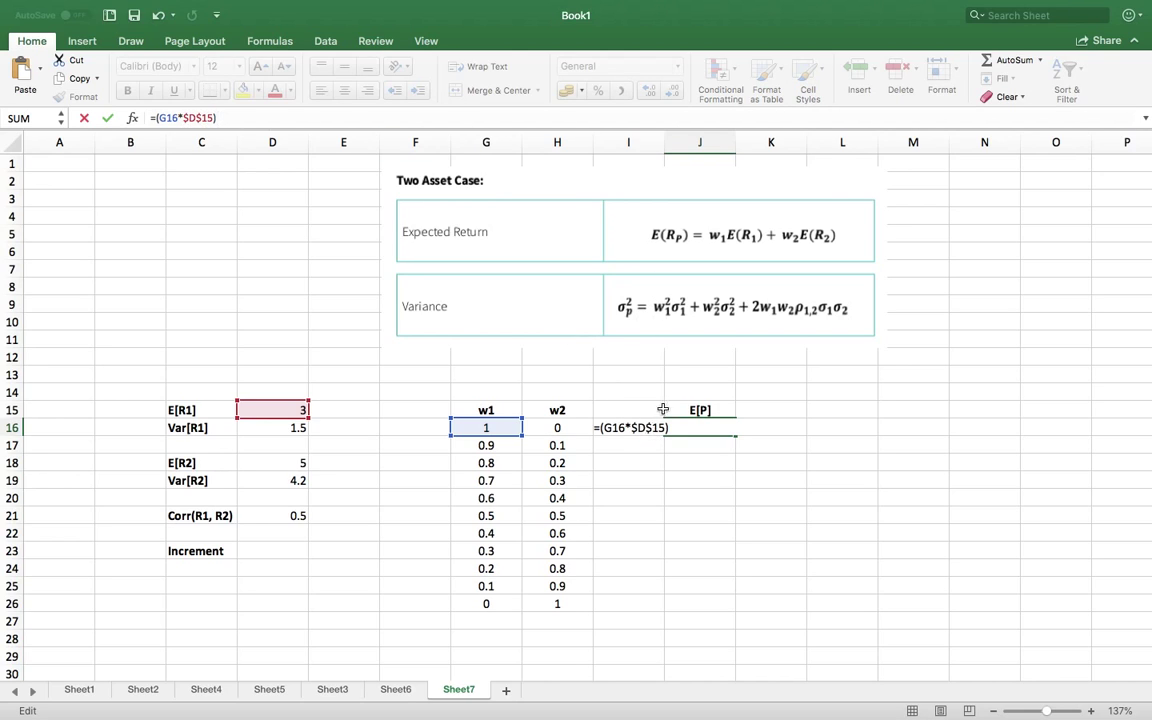
{"action": "key", "text": "Return"}
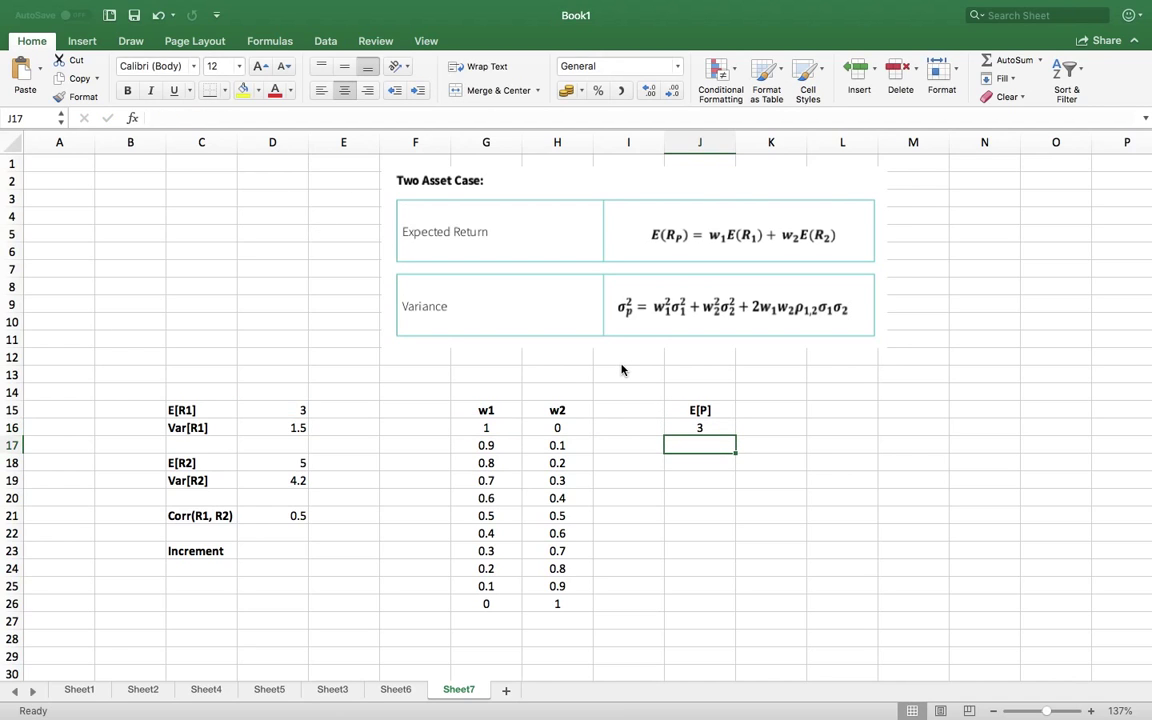
- Left-align J16 and extend its formula with the second asset's term to =(G16*$D$15) + (H16*$D$18)
{"action": "key", "text": "Up"}
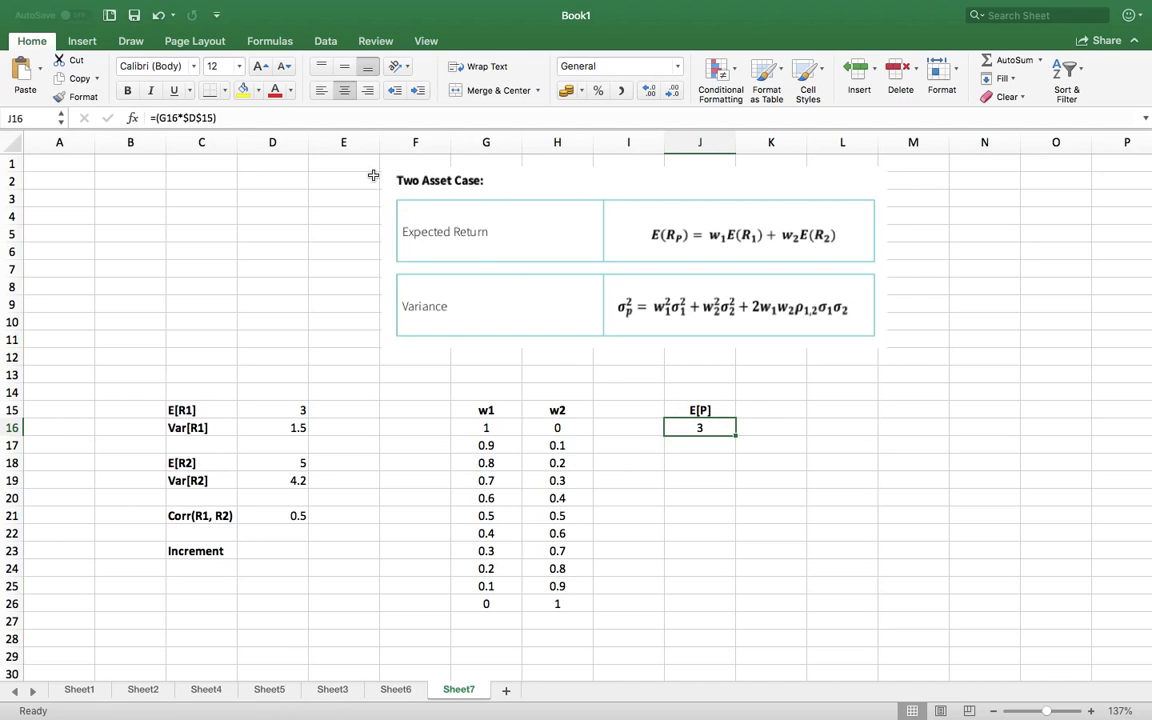
{"action": "left_click", "coordinate": [322, 91]}
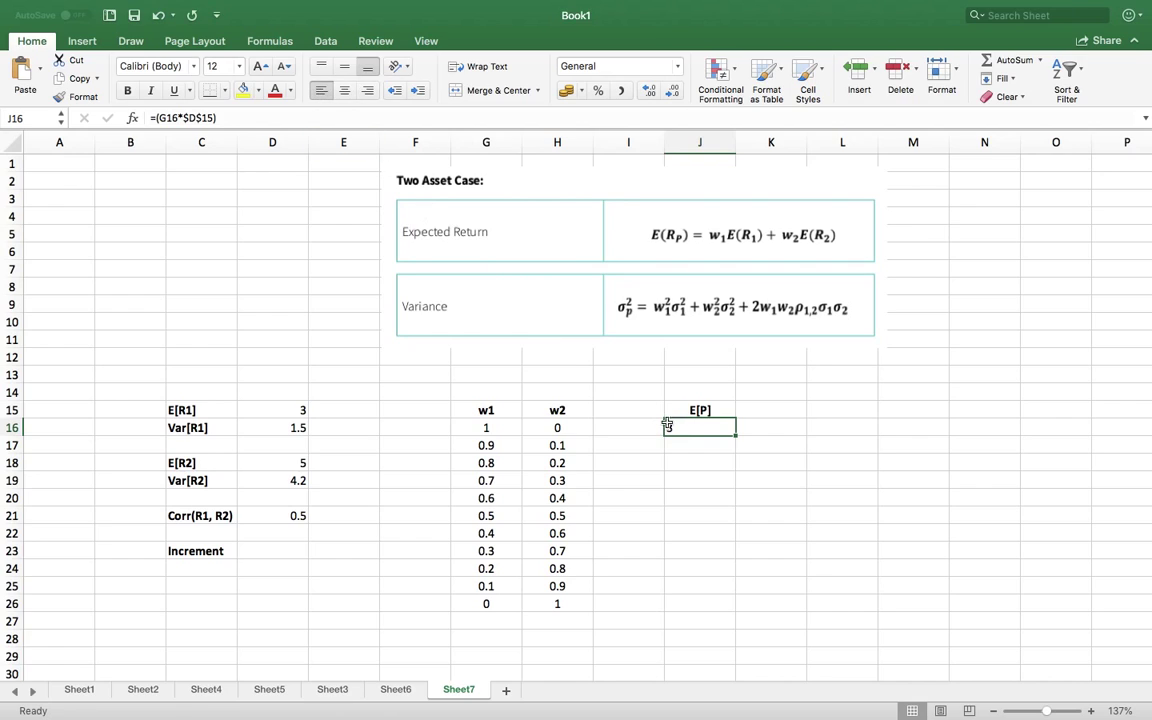
{"action": "left_click", "coordinate": [697, 478]}
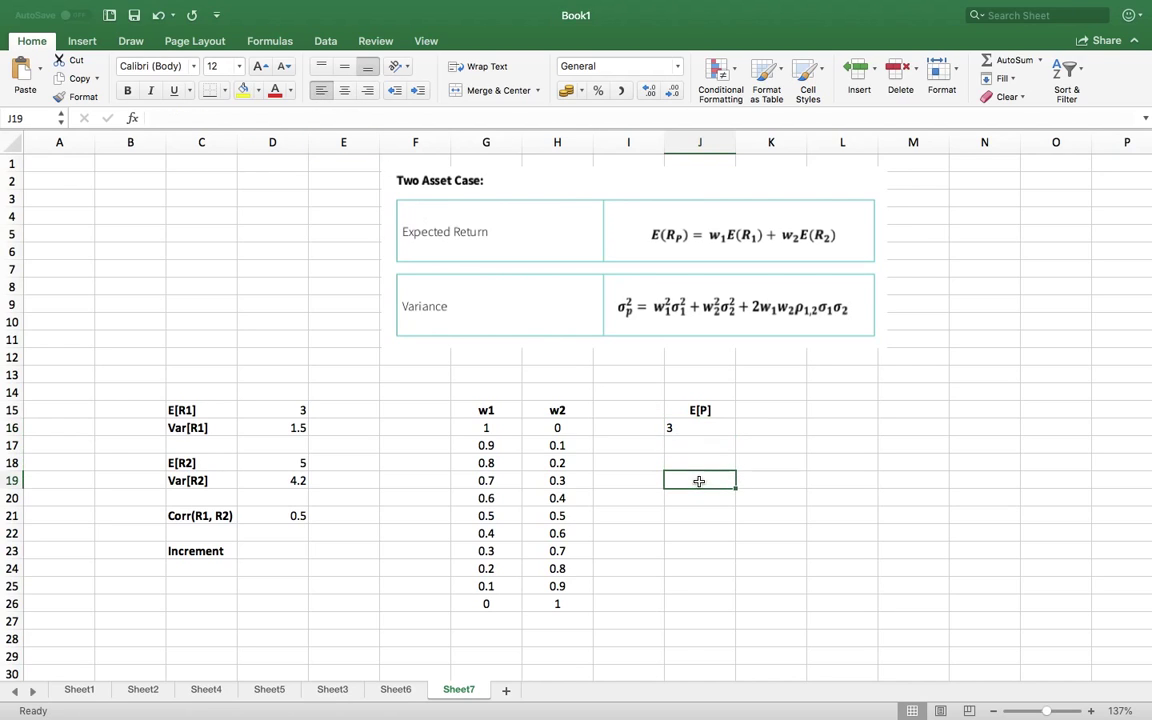
{"action": "double_click", "coordinate": [676, 427]}
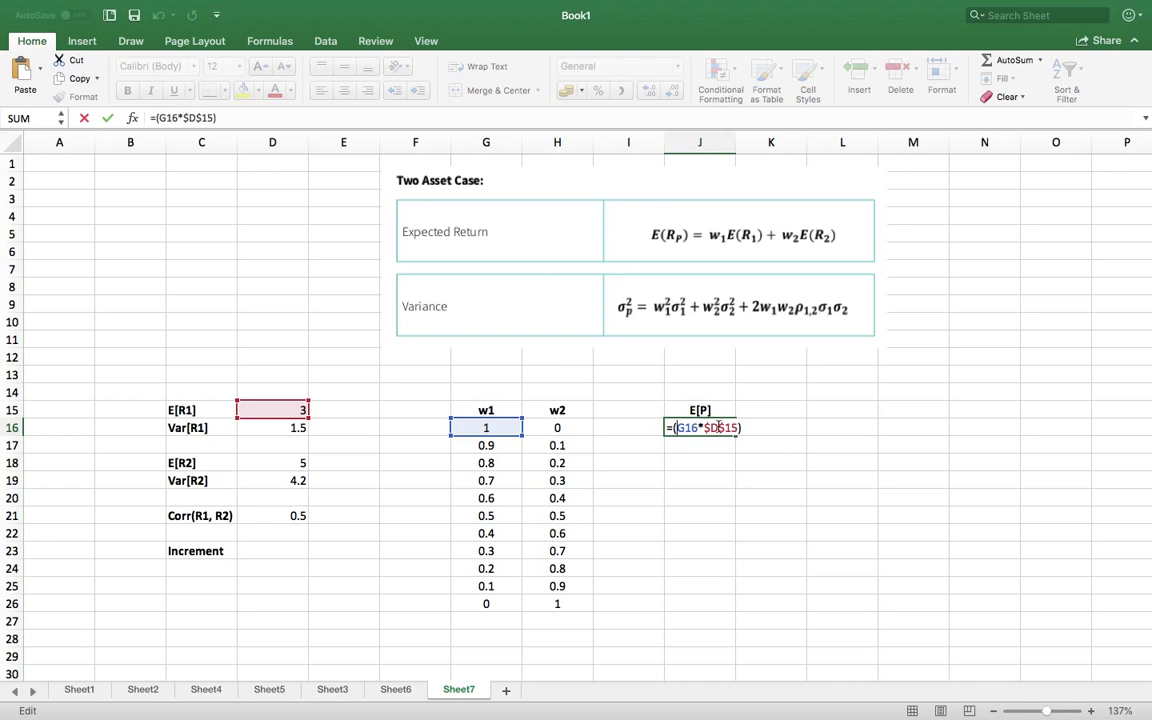
{"action": "left_click", "coordinate": [235, 118]}
{"action": "type", "text": "("}
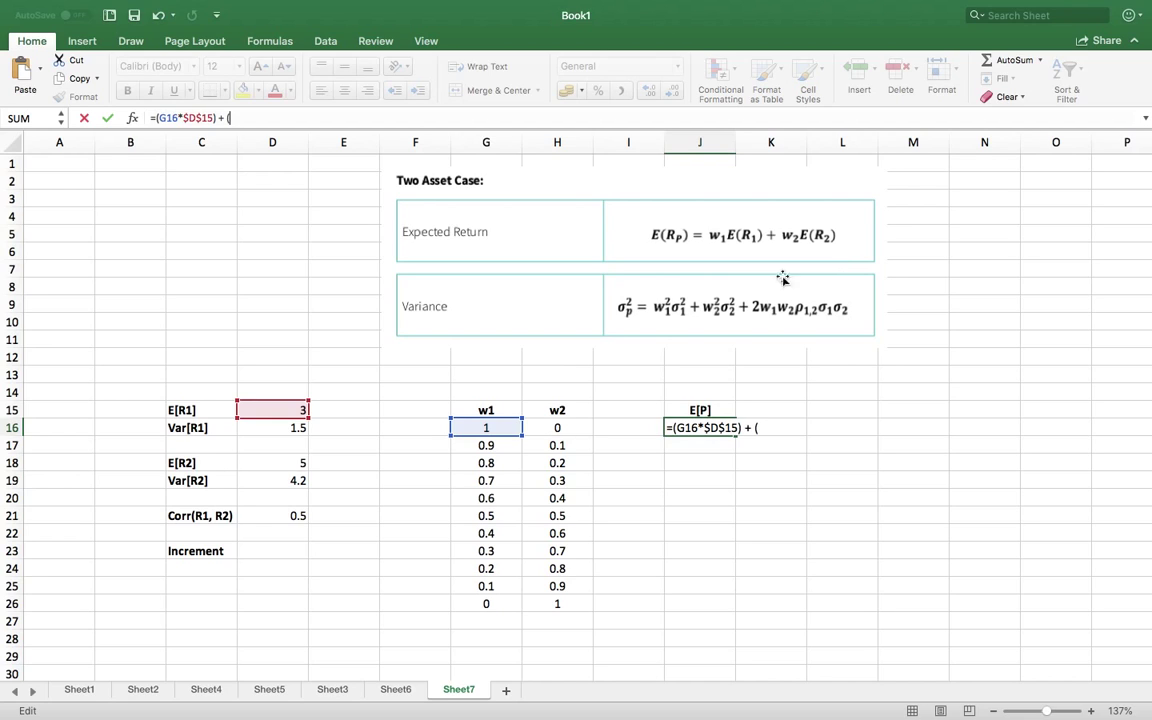
{"action": "left_click", "coordinate": [554, 428]}
{"action": "type", "text": "*"}
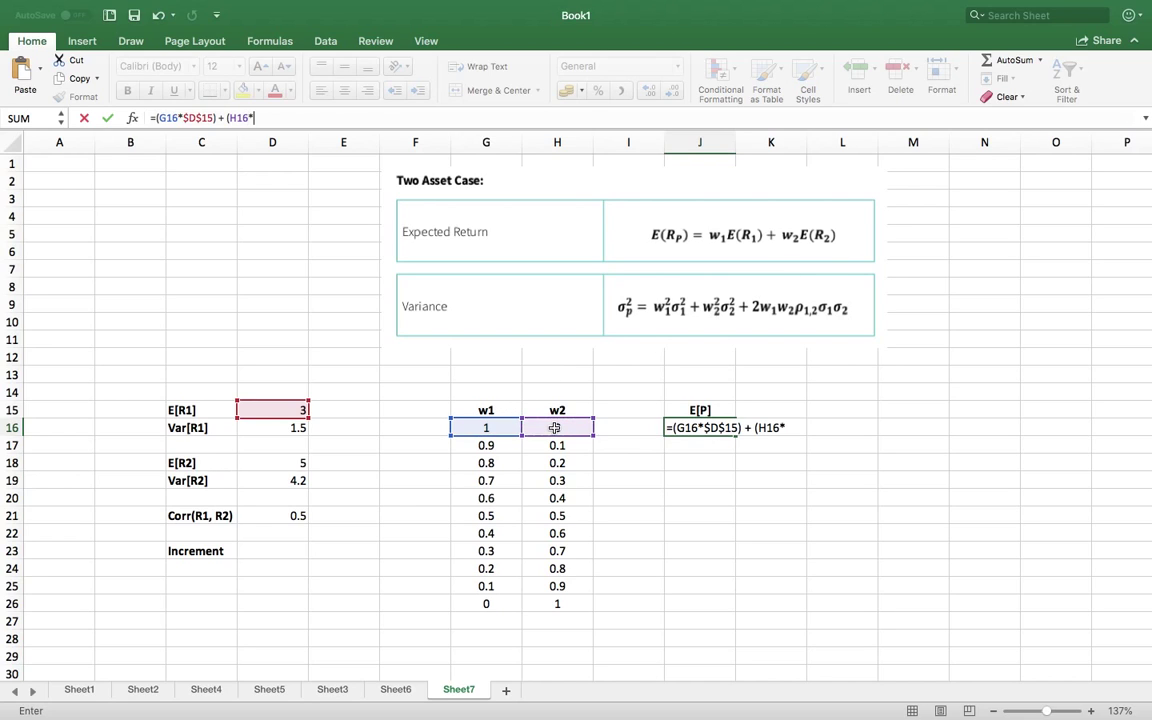
{"action": "left_click", "coordinate": [297, 463]}
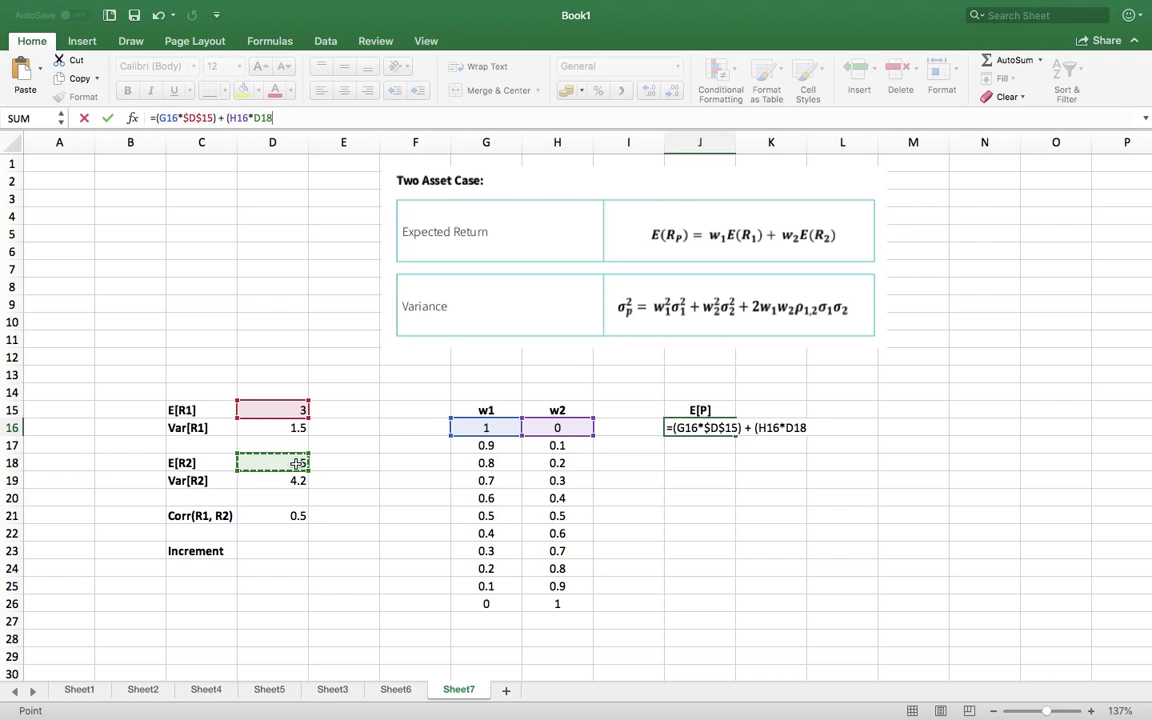
{"action": "type", "text": ")"}
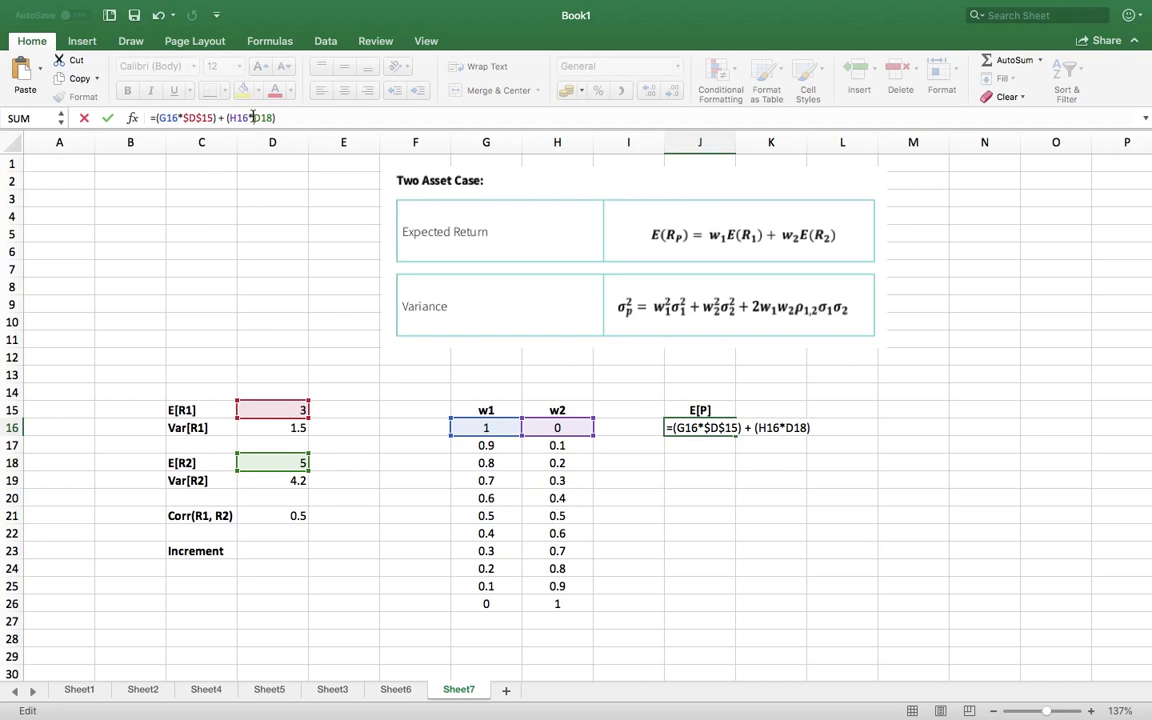
{"action": "type", "text": "$D$"}
{"action": "left_click", "coordinate": [265, 118]}
{"action": "type", "text": "$D$"}
{"action": "key", "text": "Return"}
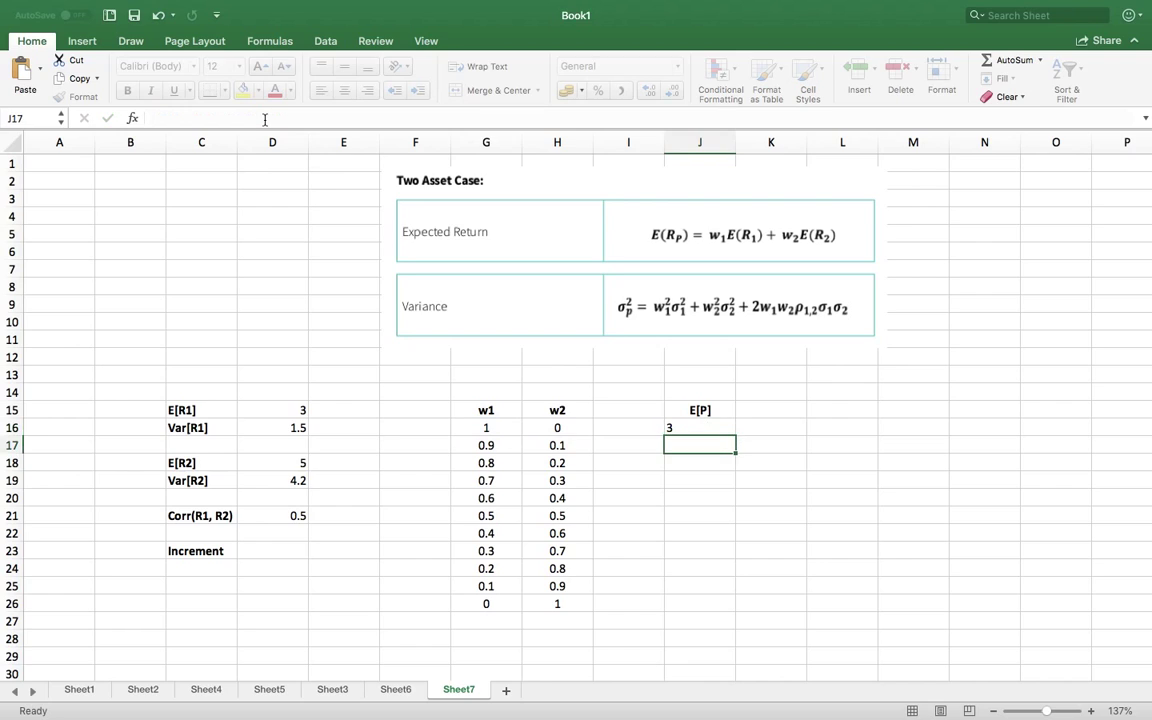
- Fill the expected-return formula from J16 down to J26 and centre the filled values
{"action": "key", "text": "Up"}
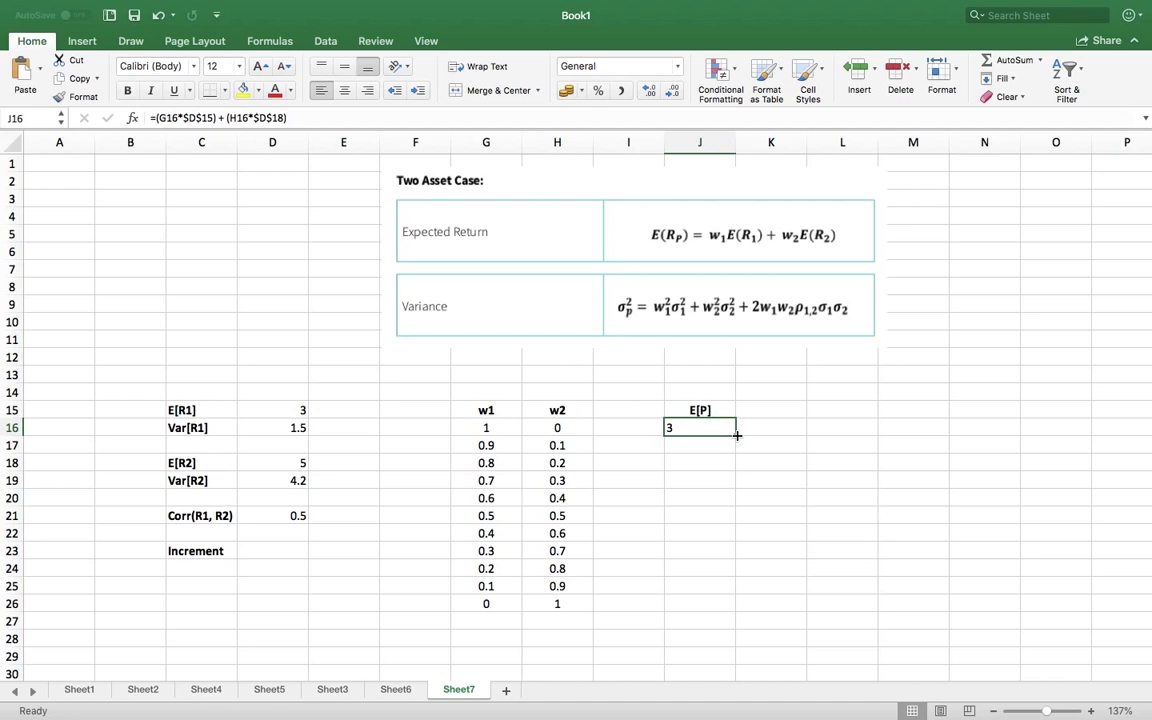
{"action": "left_click_drag", "start_coordinate": [737, 435], "coordinate": [727, 617]}
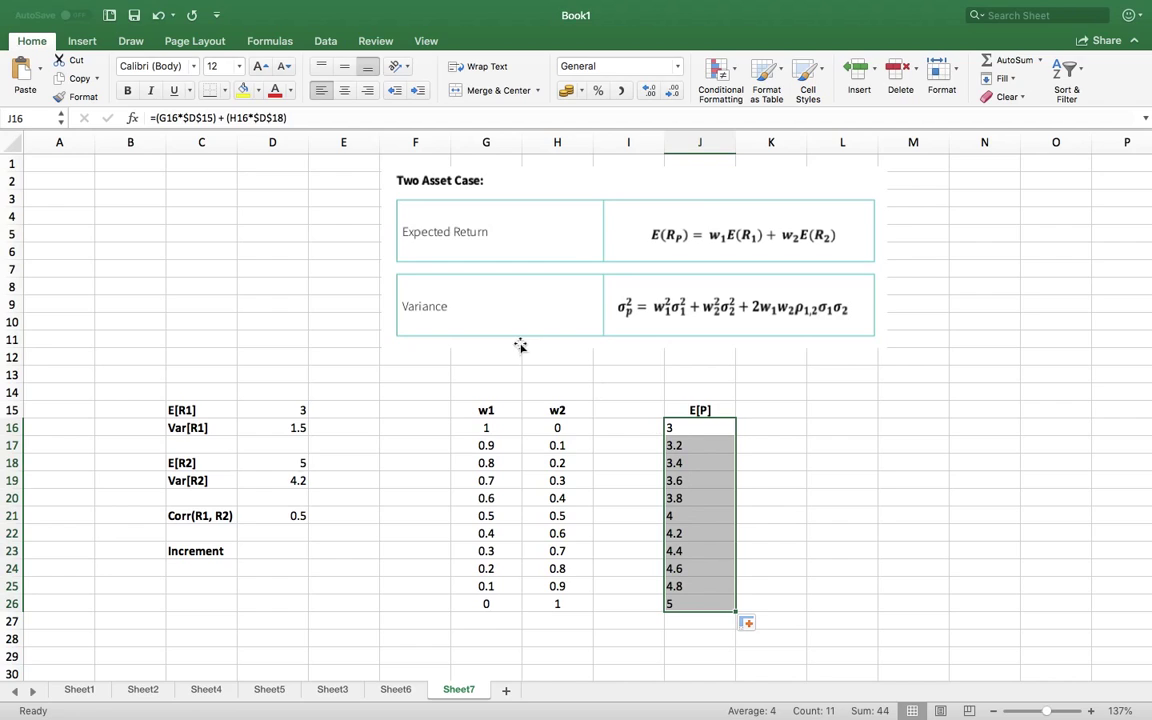
{"action": "left_click", "coordinate": [344, 90]}
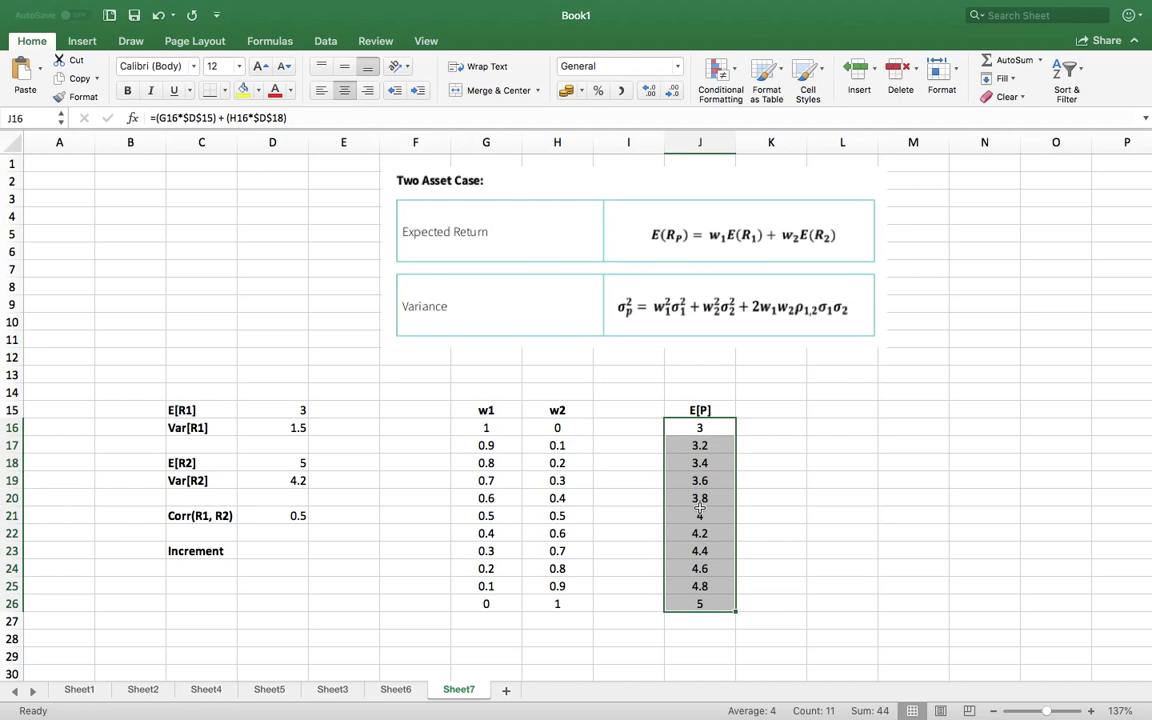
- Check the w1 and w2 weights against the E[P] results in rows 17 and 21
{"action": "left_click", "coordinate": [764, 447]}
{"action": "left_click", "coordinate": [486, 447]}
{"action": "left_click_drag", "start_coordinate": [486, 447], "coordinate": [543, 445]}
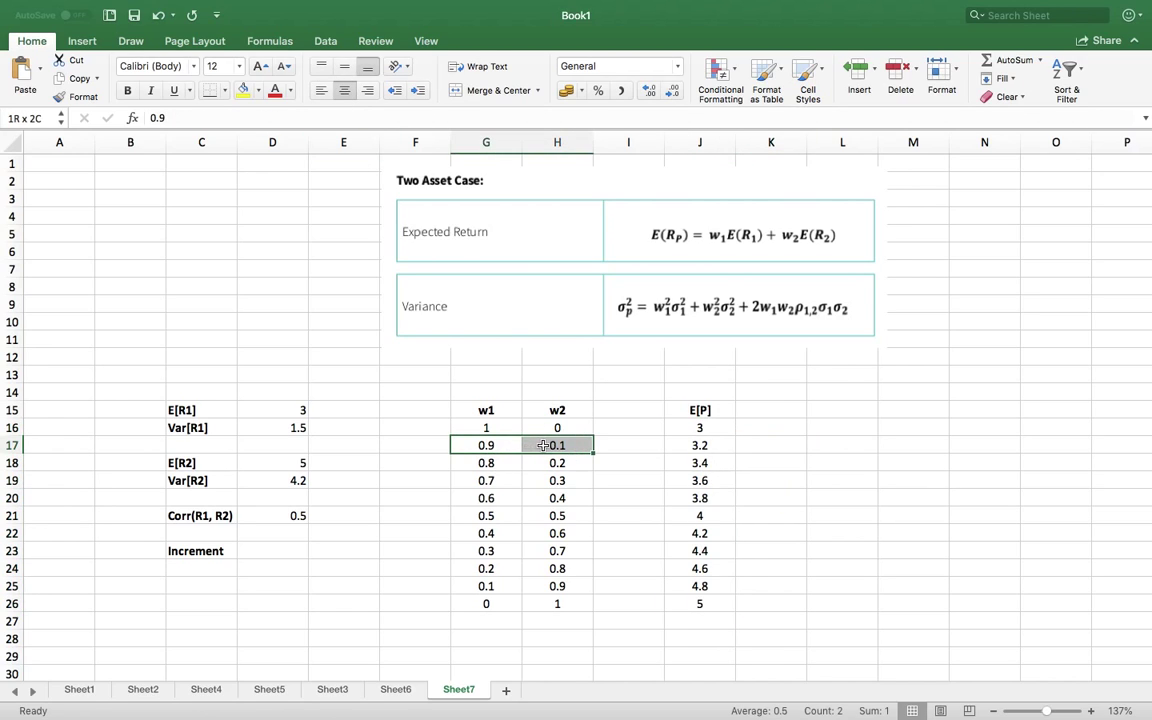
{"action": "left_click", "coordinate": [494, 447]}
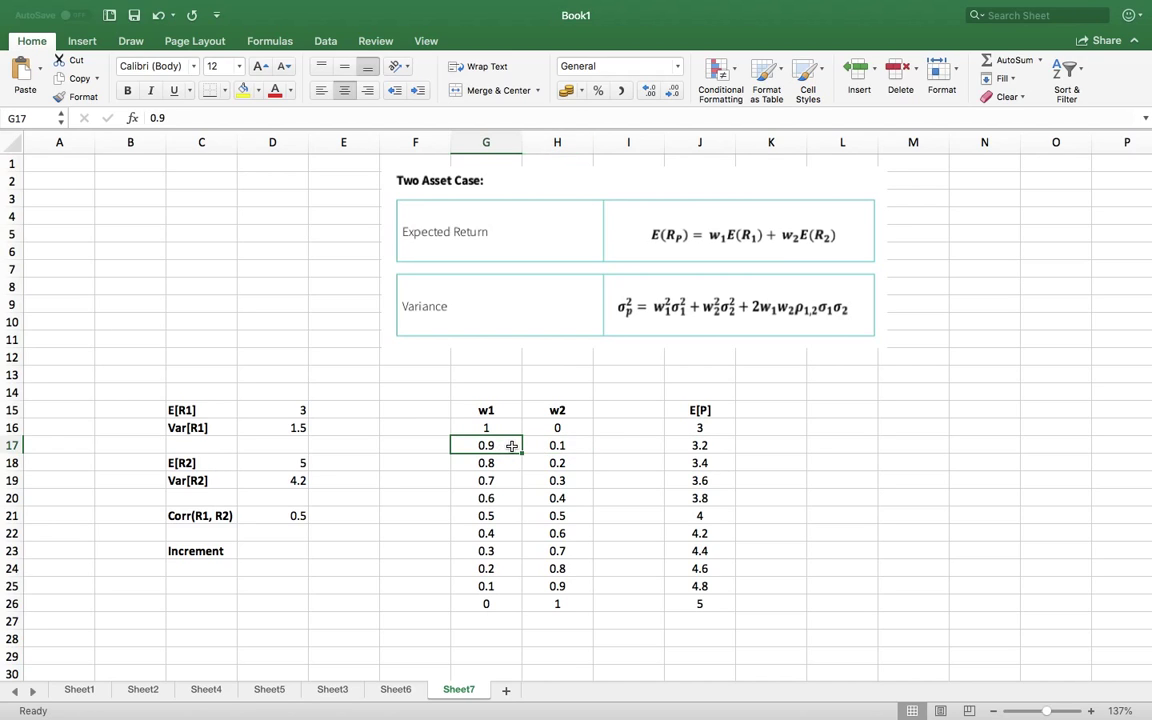
{"action": "left_click", "coordinate": [566, 446]}
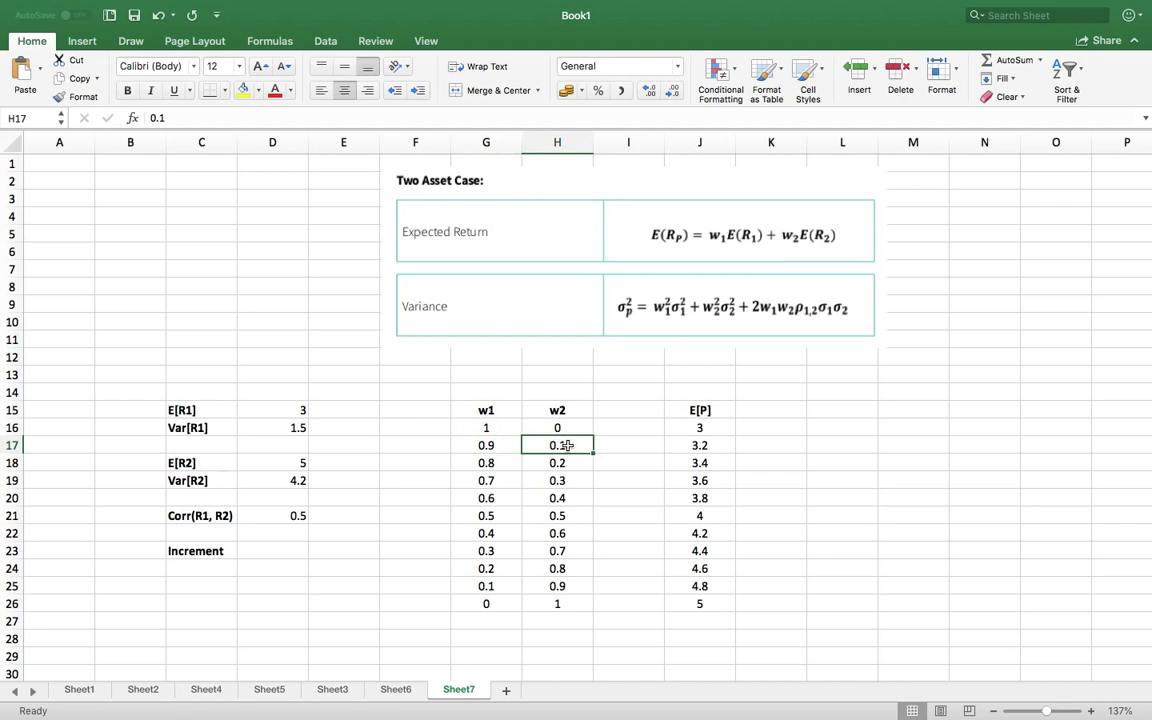
{"action": "left_click", "coordinate": [719, 447]}
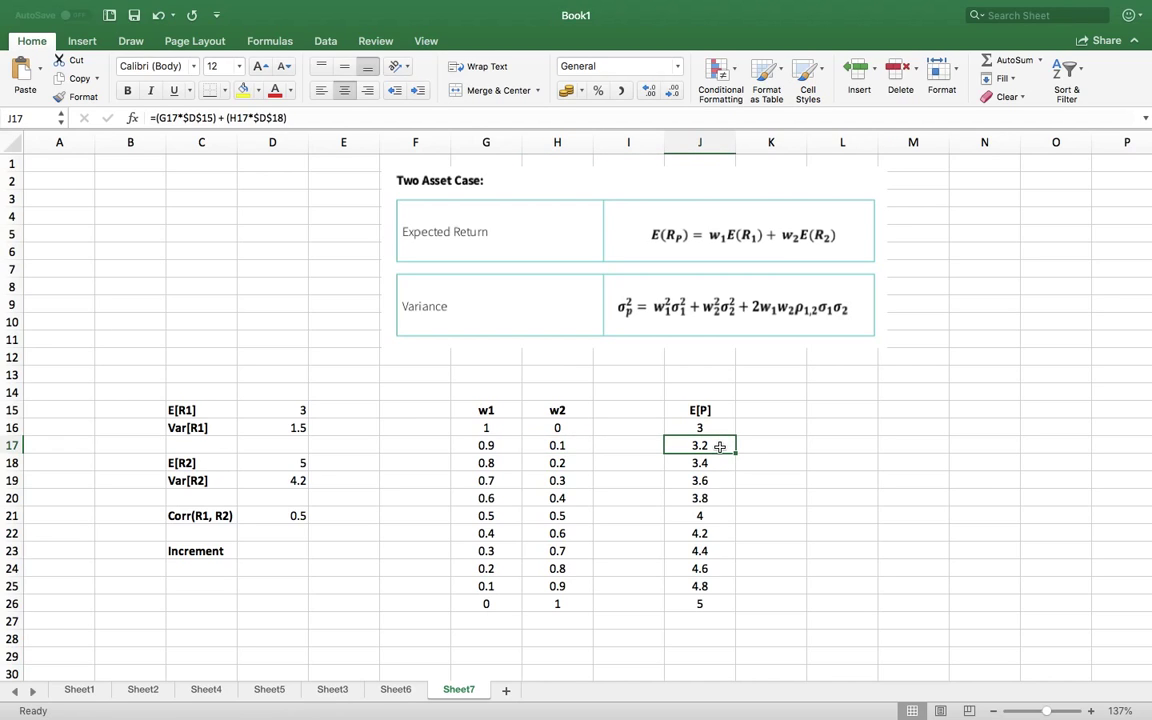
{"action": "left_click", "coordinate": [492, 516]}
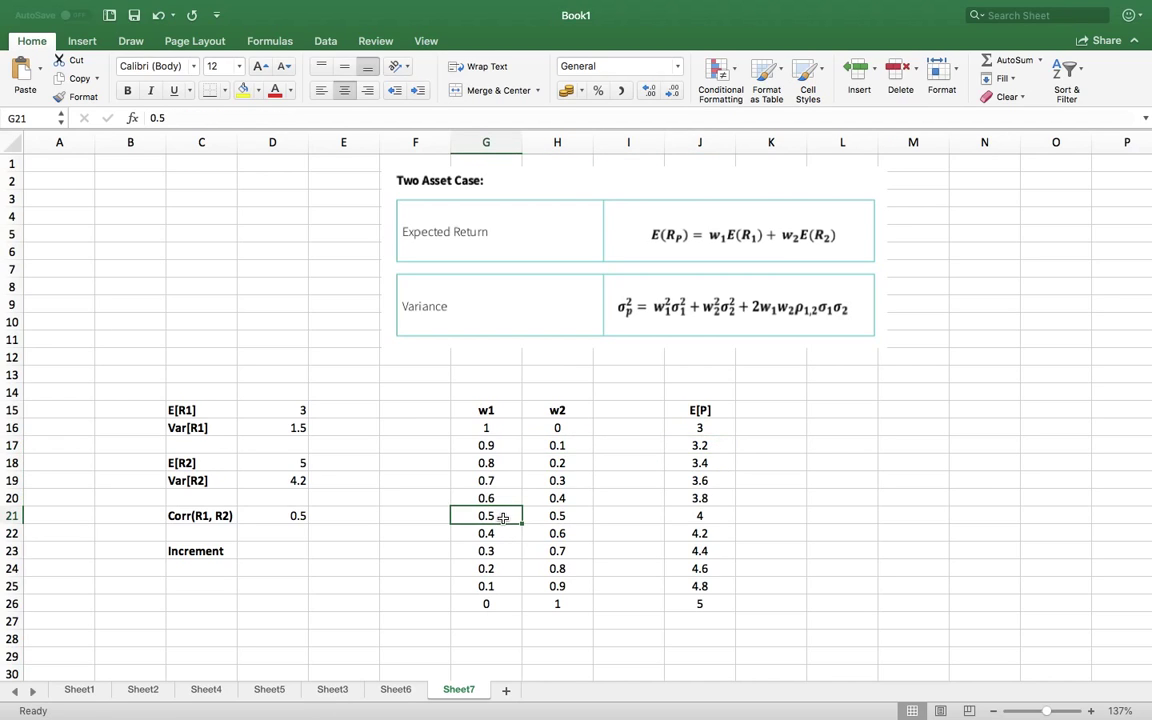
{"action": "left_click", "coordinate": [557, 516]}
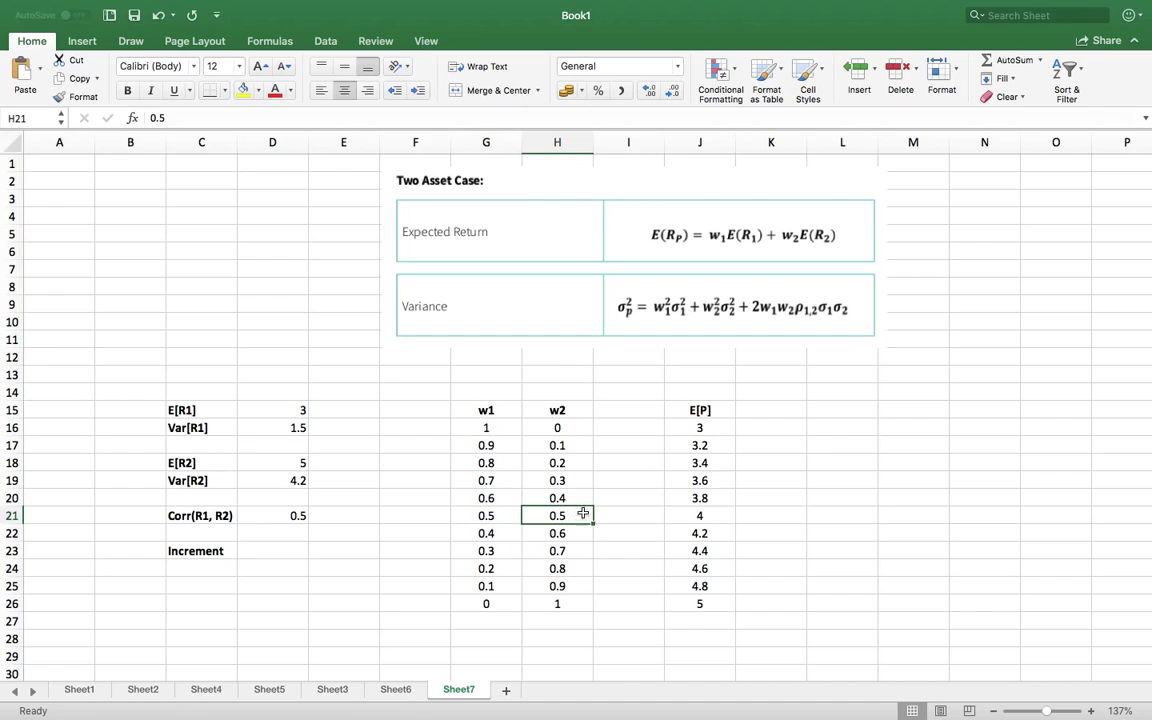
{"action": "left_click", "coordinate": [718, 518]}
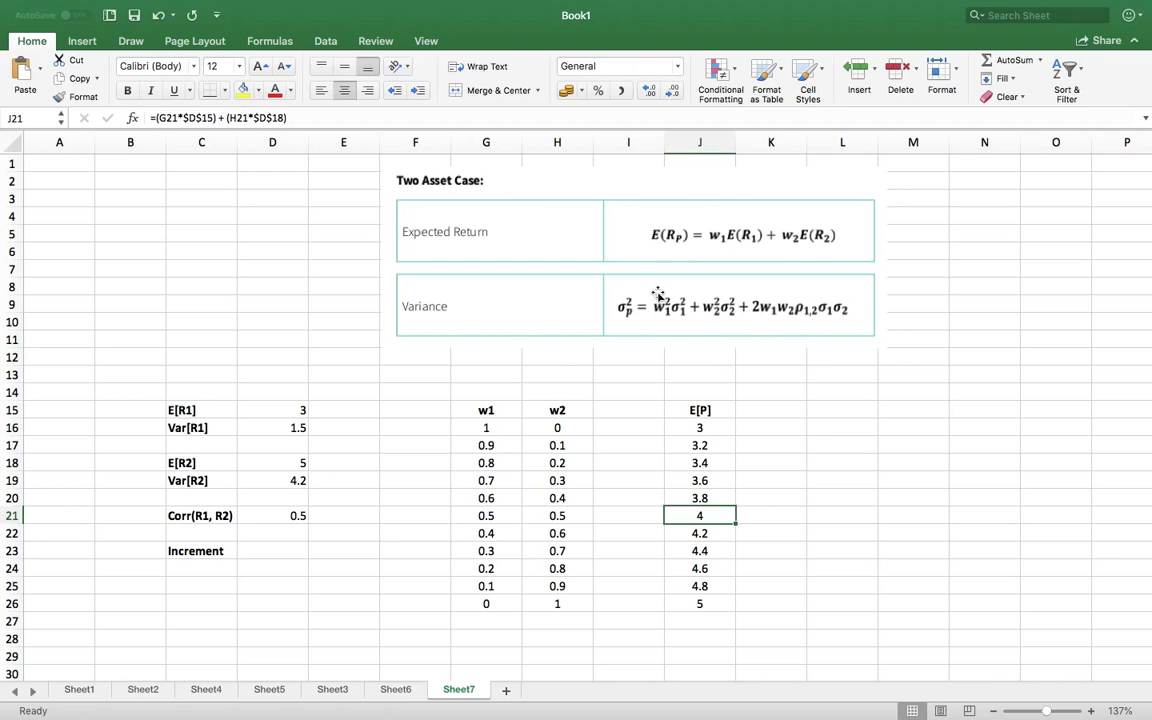
- Add the column heading Var[P] in cell I15, between the w2 and E[P] columns
{"action": "left_click", "coordinate": [633, 412]}
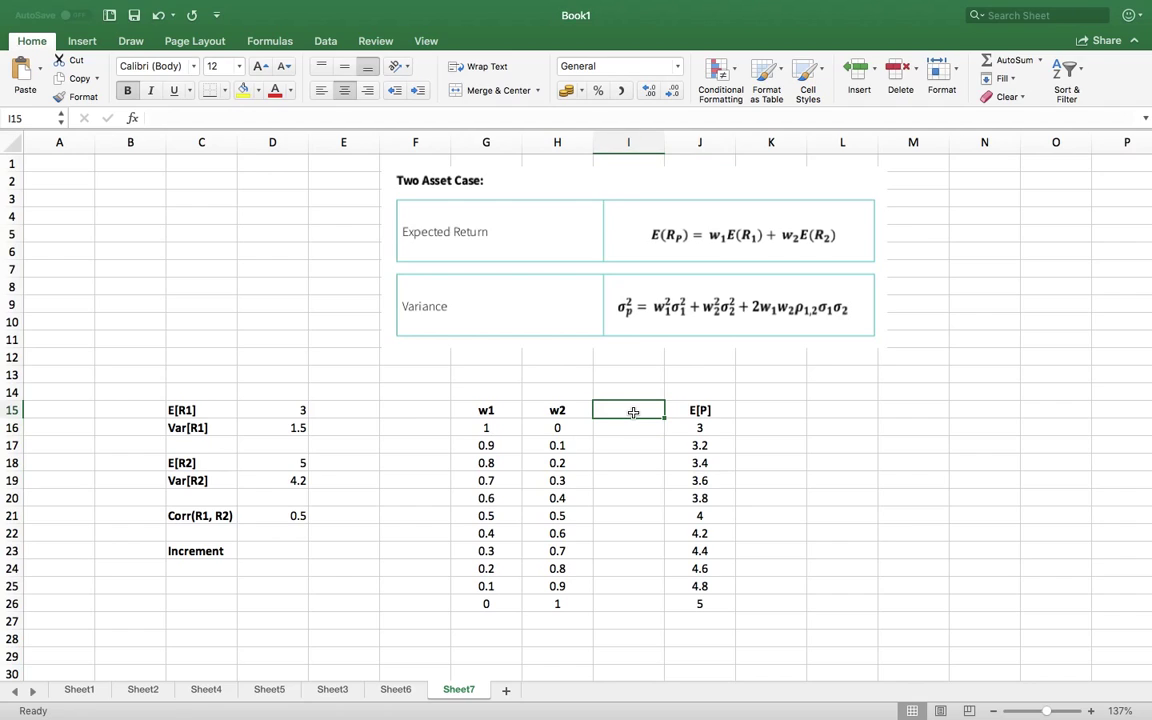
{"action": "type", "text": "var"}
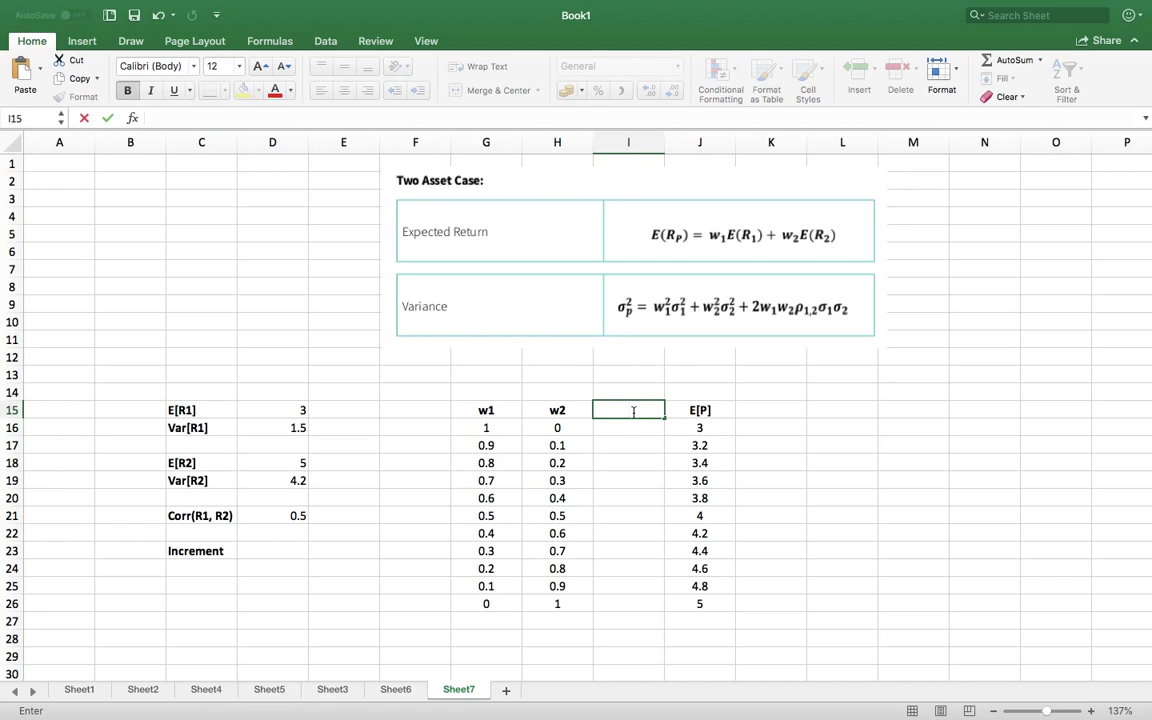
{"action": "type", "text": "ar[p]"}
{"action": "key", "text": "Return"}
{"action": "left_click", "coordinate": [631, 412]}
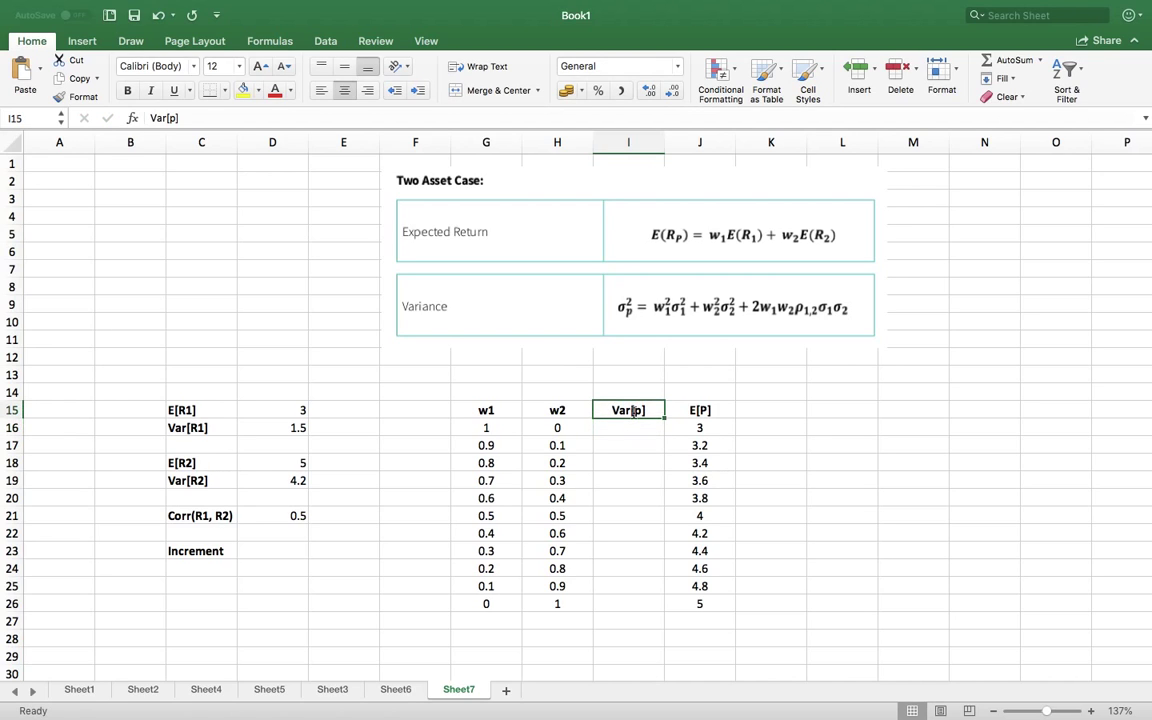
{"action": "type", "text": "Va"}
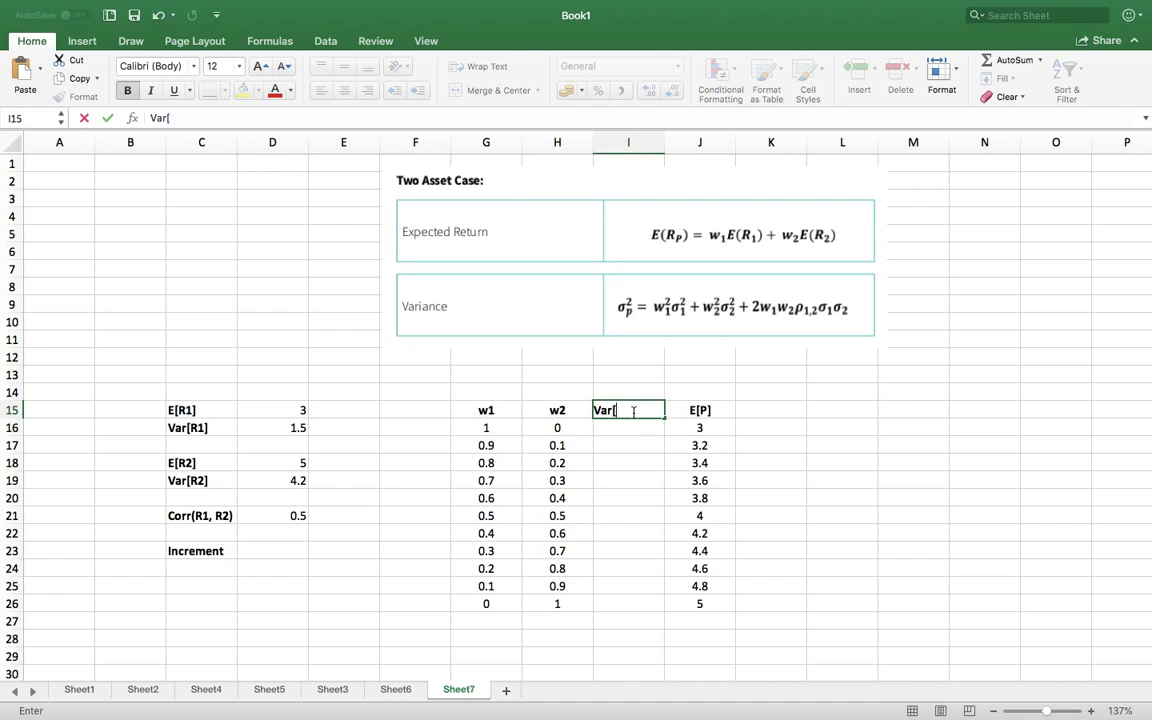
{"action": "key", "text": "Return"}
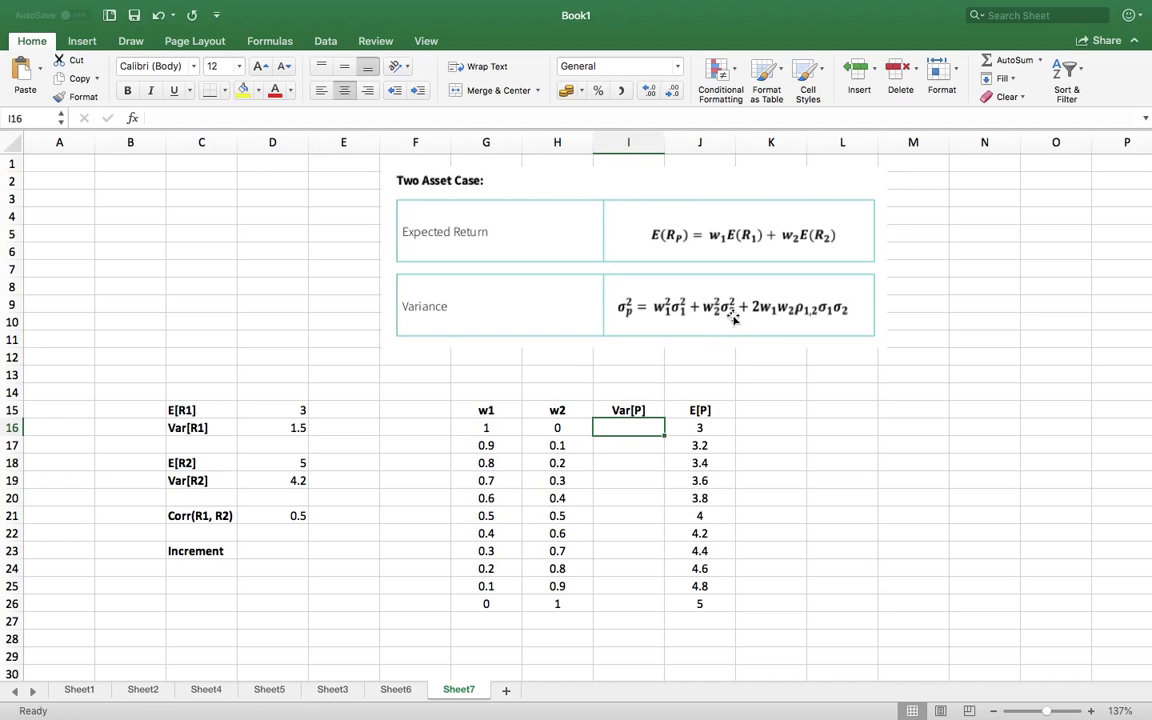
- Check the Var[R1], Var[R2] and Corr(R1, R2) inputs in D16, D19 and D21 against the two-asset variance formula
{"action": "left_click", "coordinate": [303, 427]}
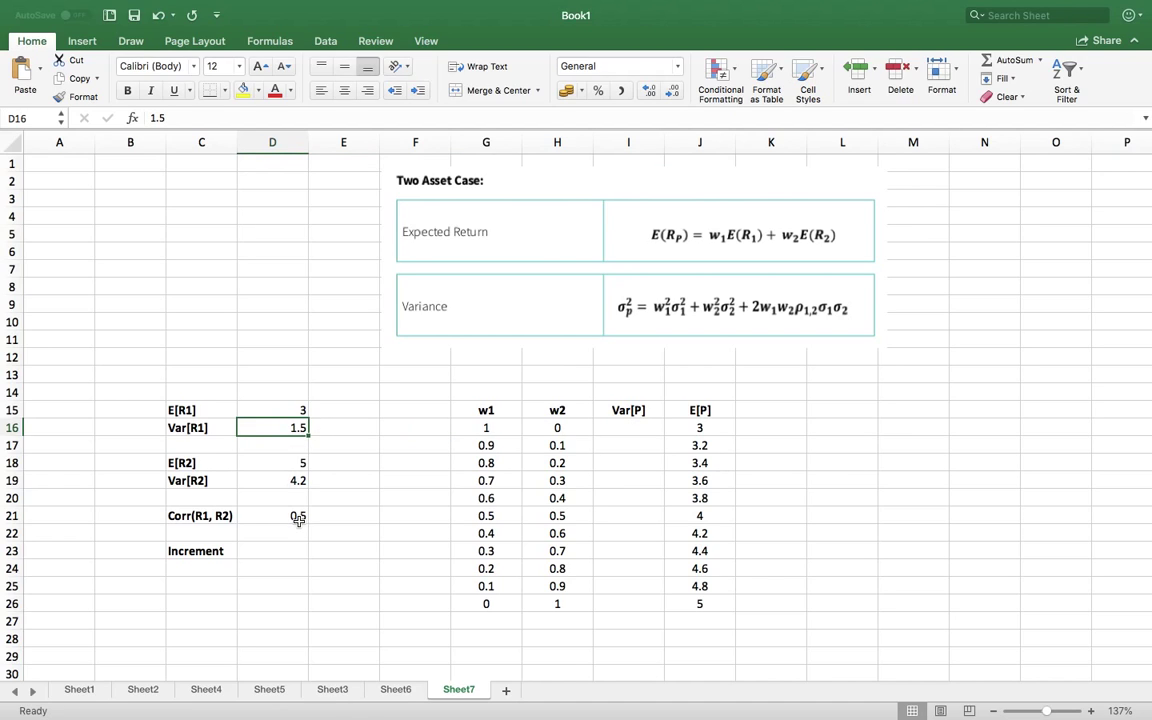
{"action": "left_click", "coordinate": [298, 478]}
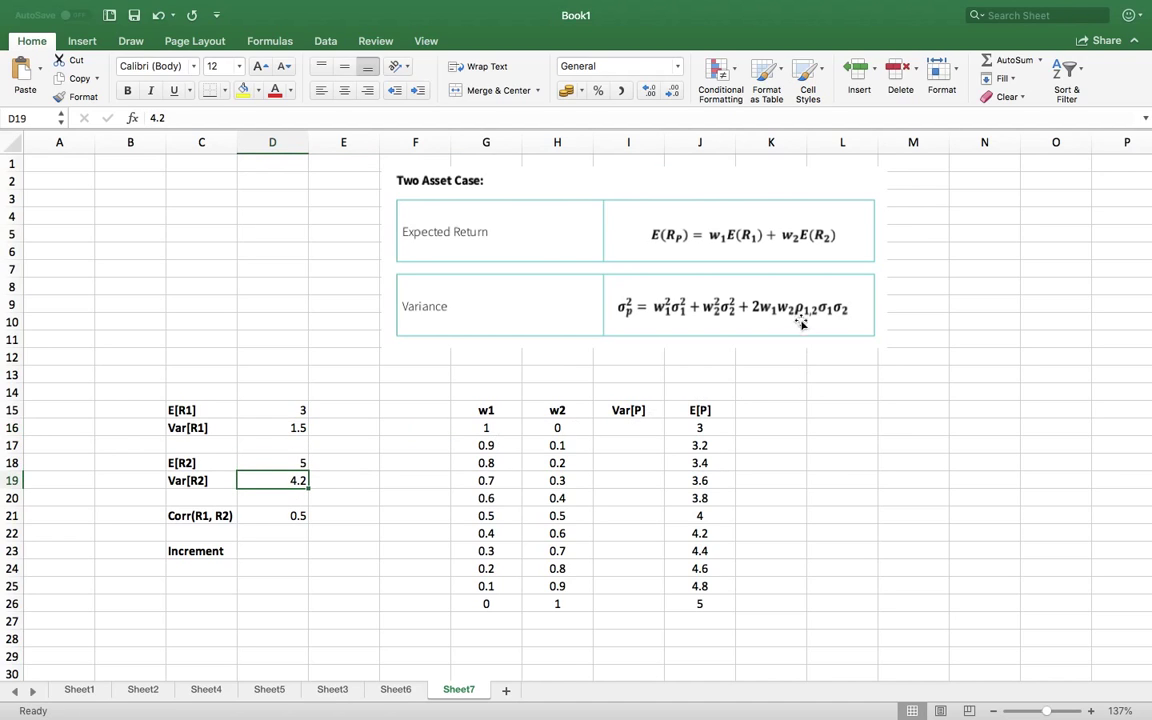
{"action": "left_click", "coordinate": [280, 513]}
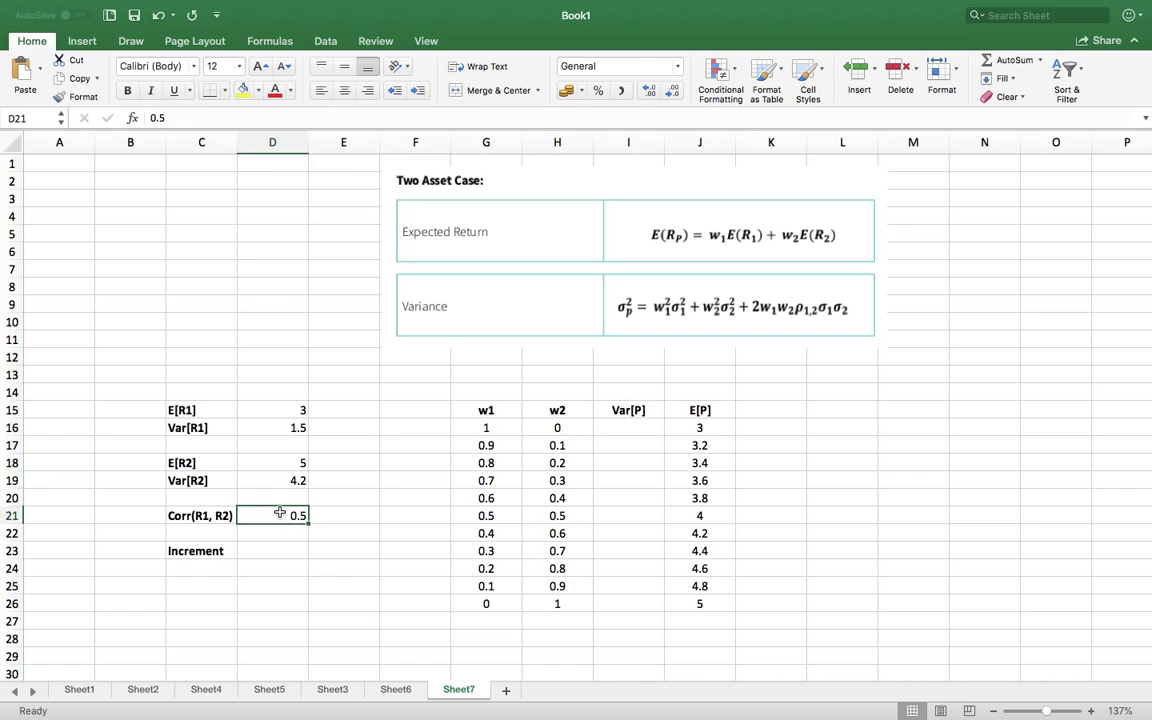
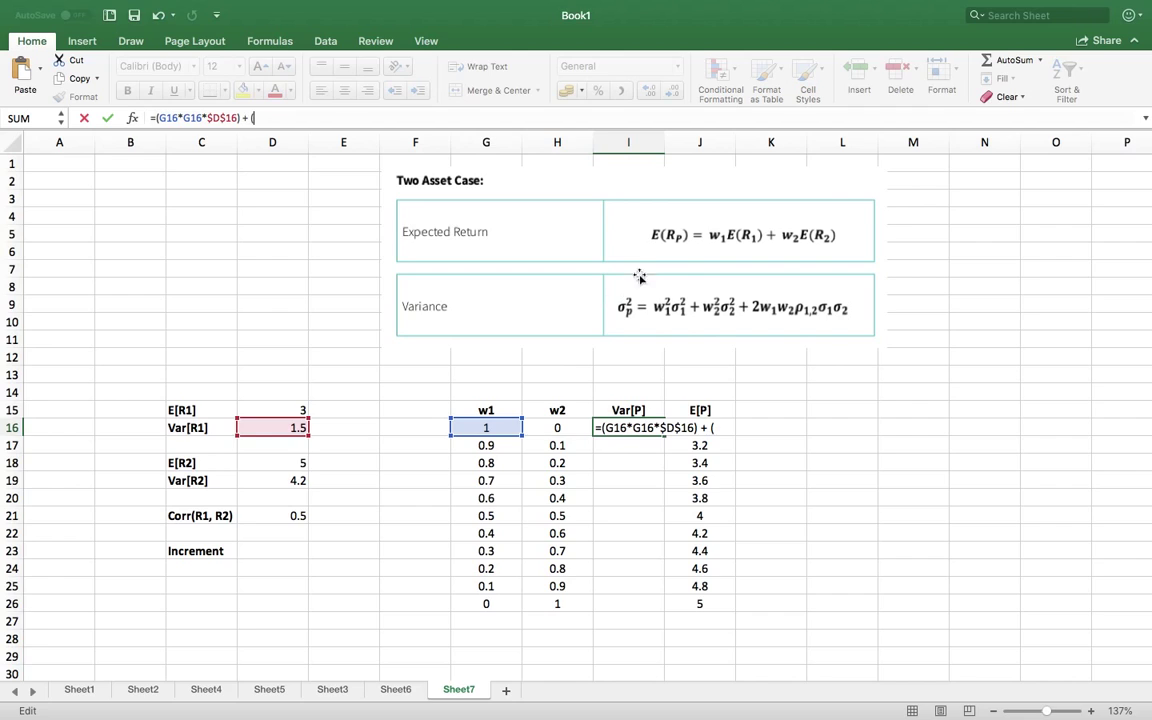
- Extend the variance formula in I16 with the second asset's term (H16*H16*$D$19), using an absolute reference to Var[R2]
{"action": "left_click", "coordinate": [557, 428]}
{"action": "type", "text": "*"}
{"action": "left_click", "coordinate": [557, 428]}
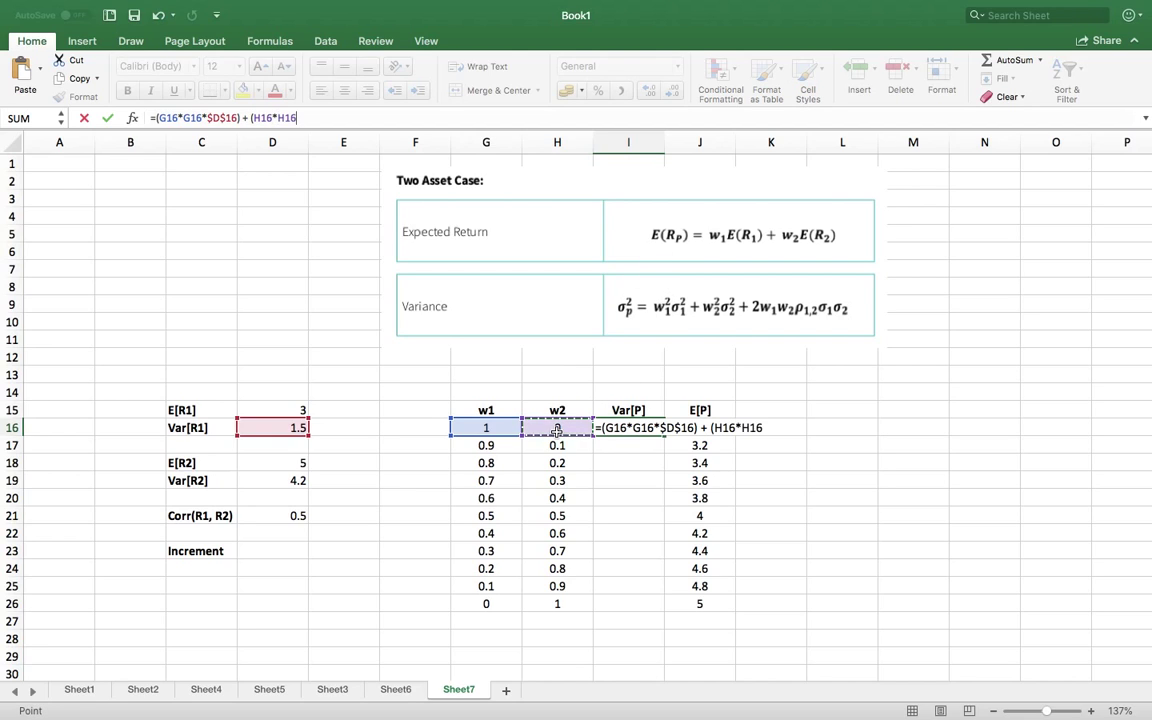
{"action": "type", "text": "*"}
{"action": "left_click", "coordinate": [276, 481]}
{"action": "type", "text": ")"}
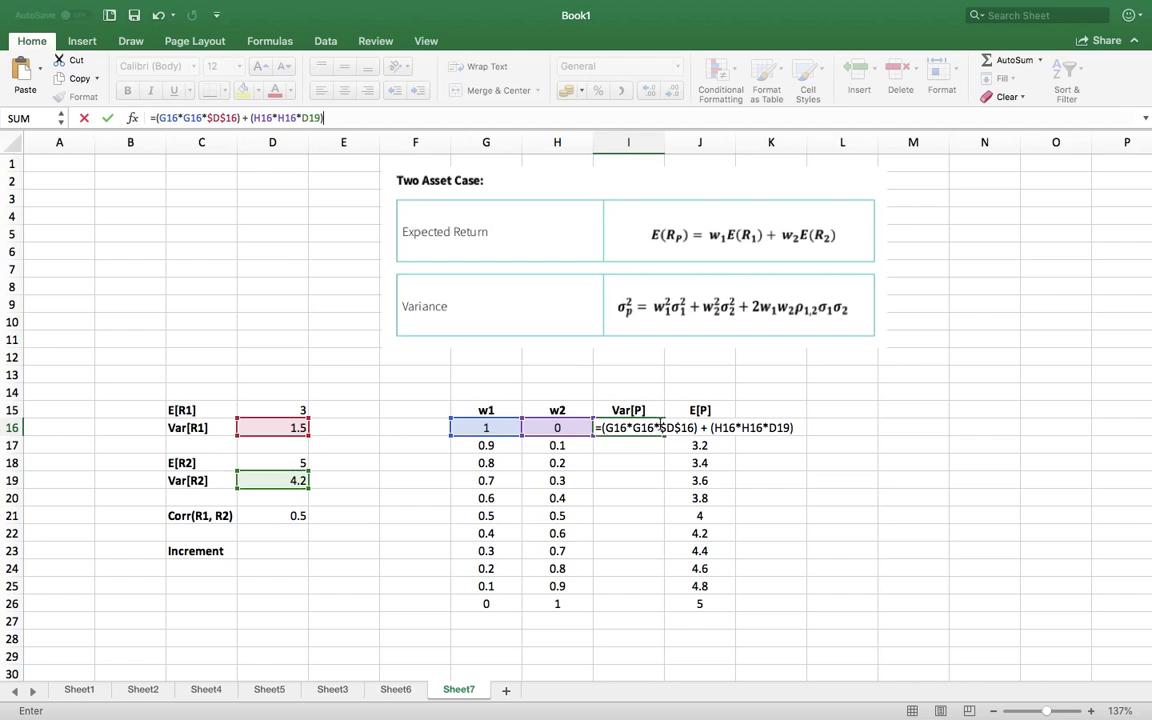
{"action": "left_click", "coordinate": [303, 118]}
{"action": "type", "text": "$D$"}
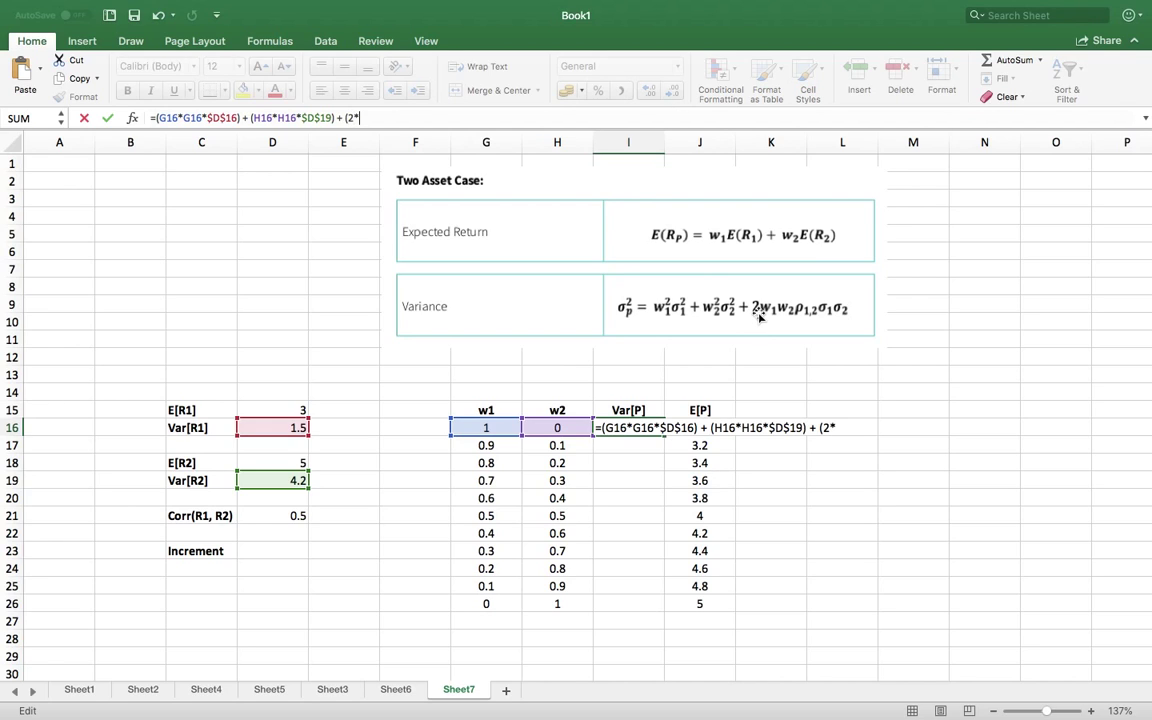
- Add the correlation term (2*G16*H16*D21*sqrt(D16)*sqrt(D19)) to the variance formula in I16
{"action": "left_click", "coordinate": [470, 428]}
{"action": "type", "text": "*"}
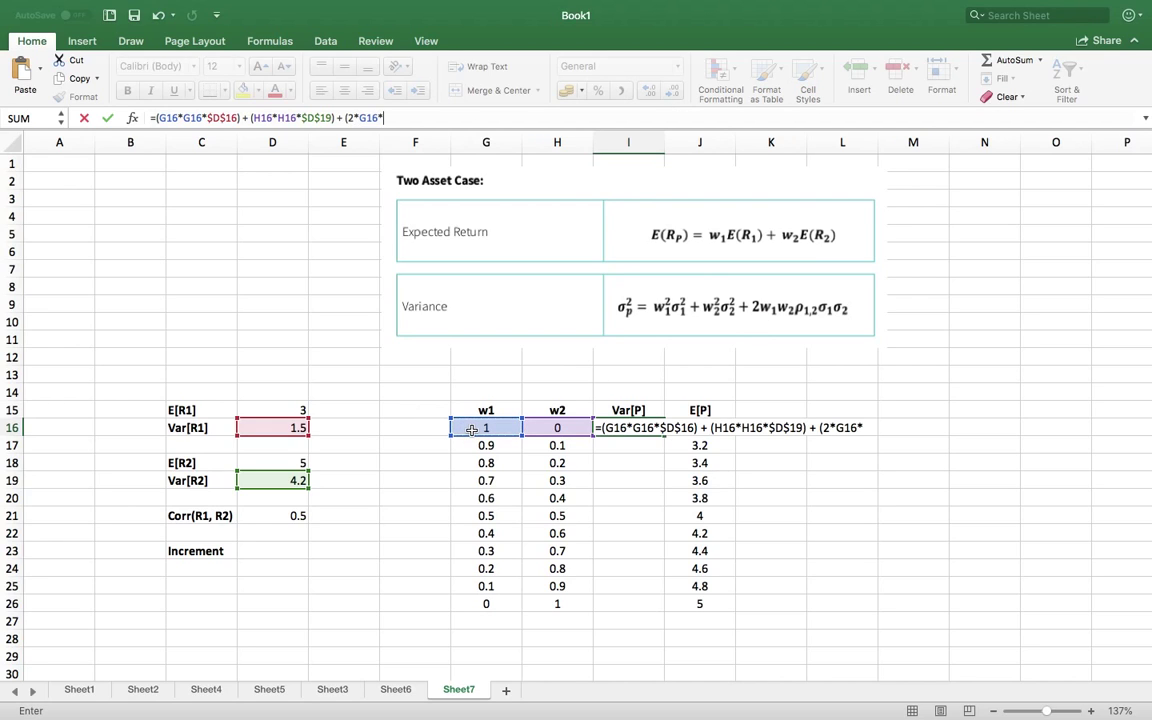
{"action": "left_click", "coordinate": [556, 428]}
{"action": "type", "text": "*"}
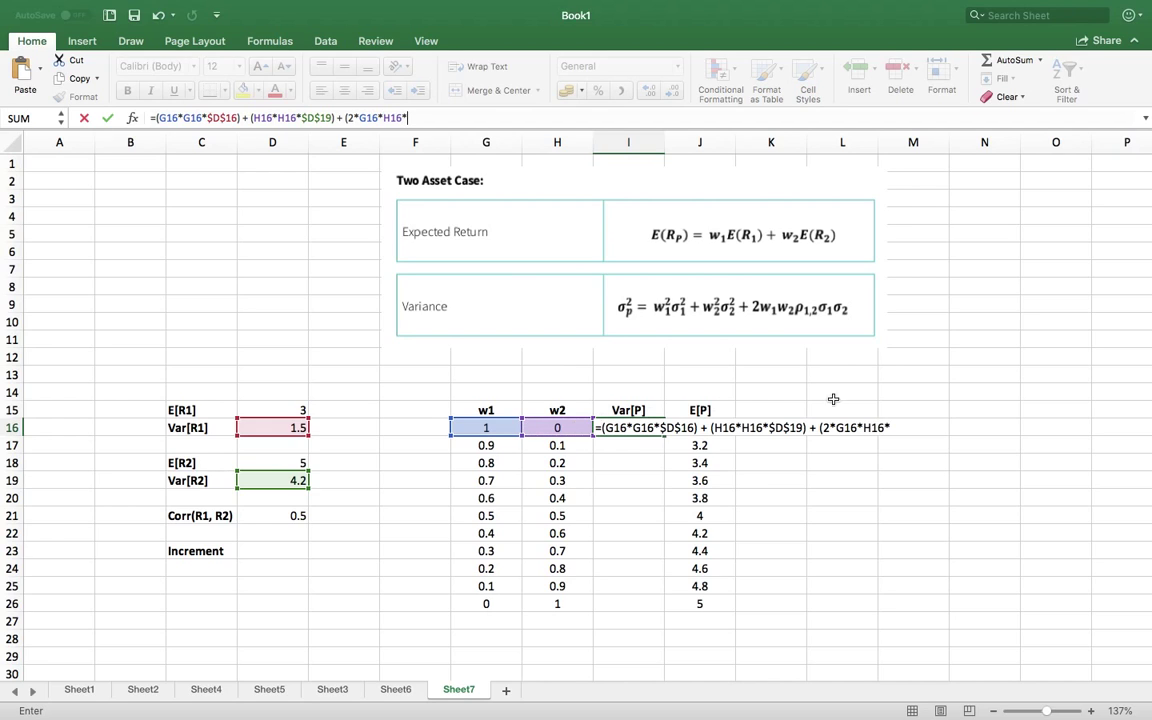
{"action": "left_click", "coordinate": [285, 515]}
{"action": "type", "text": "*"}
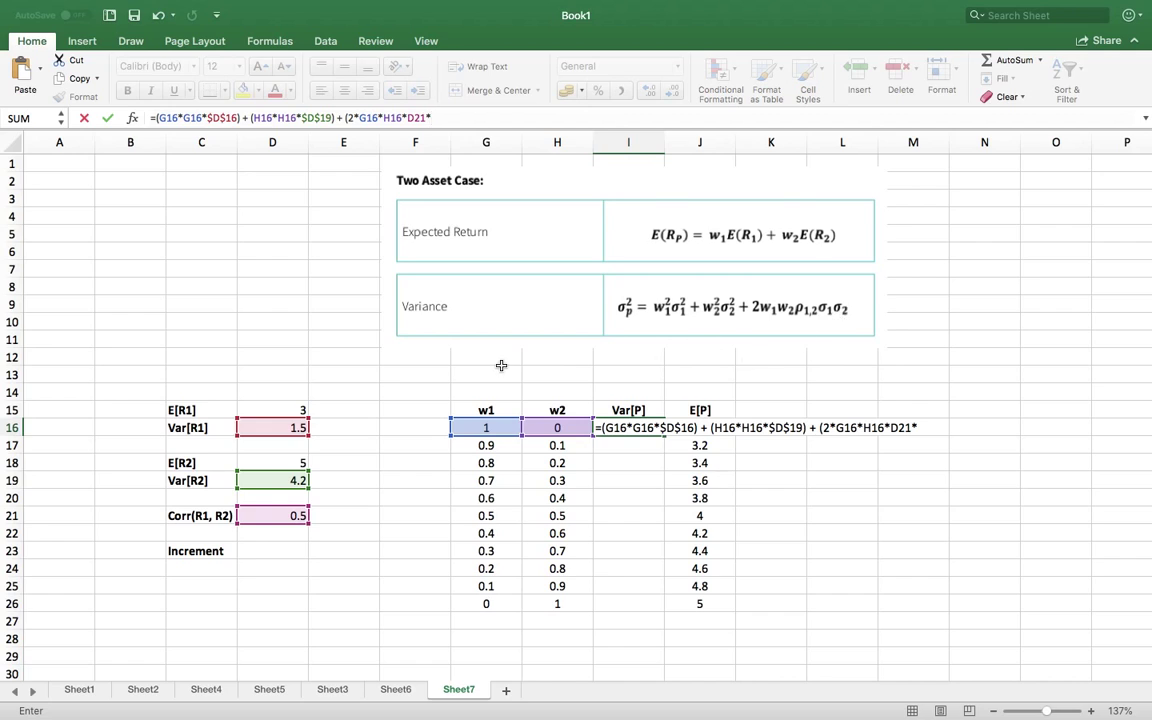
{"action": "left_click", "coordinate": [441, 120]}
{"action": "type", "text": "("}
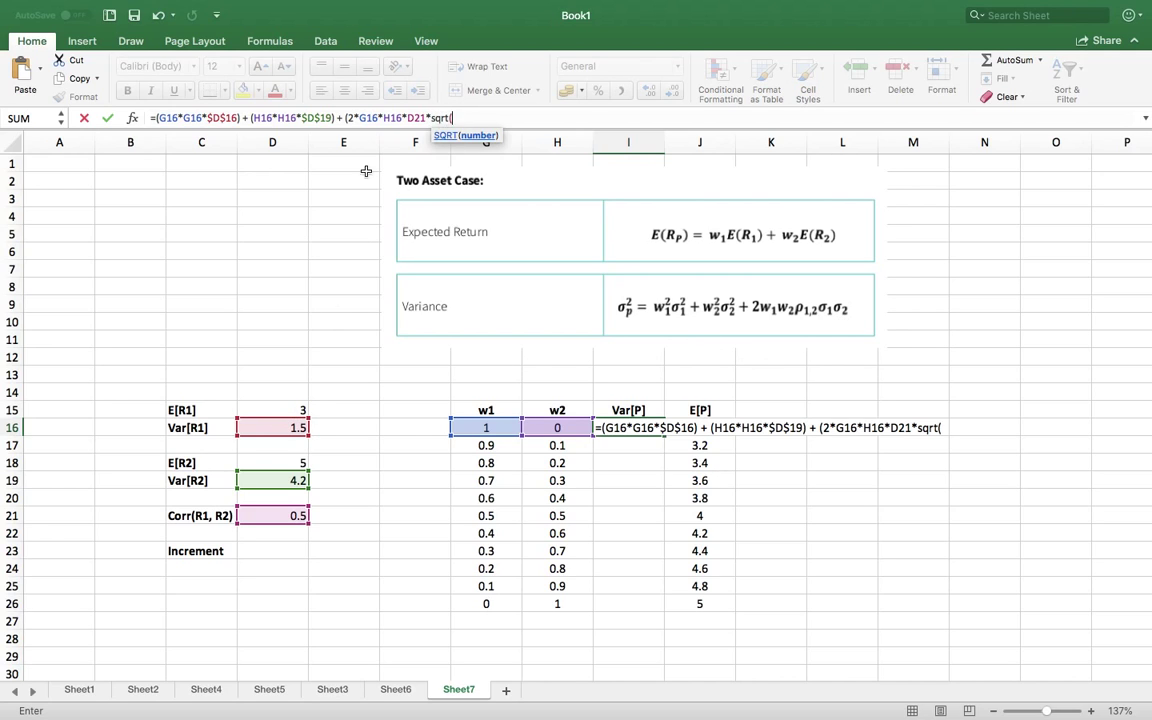
{"action": "left_click", "coordinate": [296, 429]}
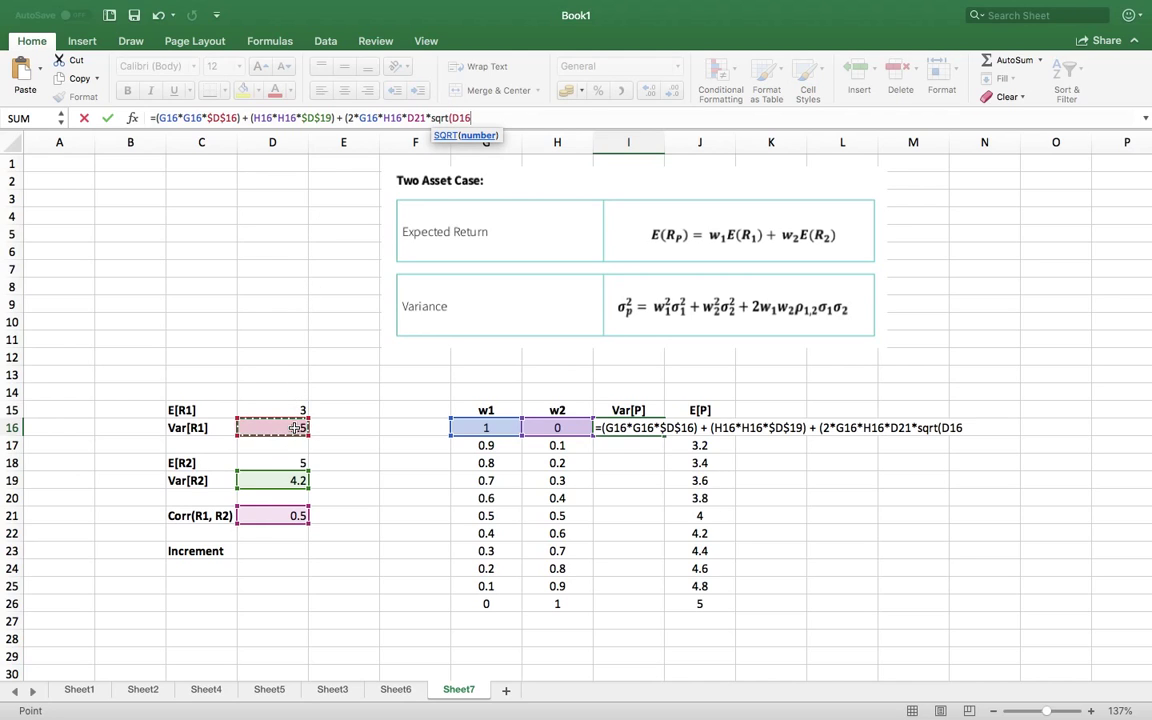
{"action": "type", "text": ")*sqrt("}
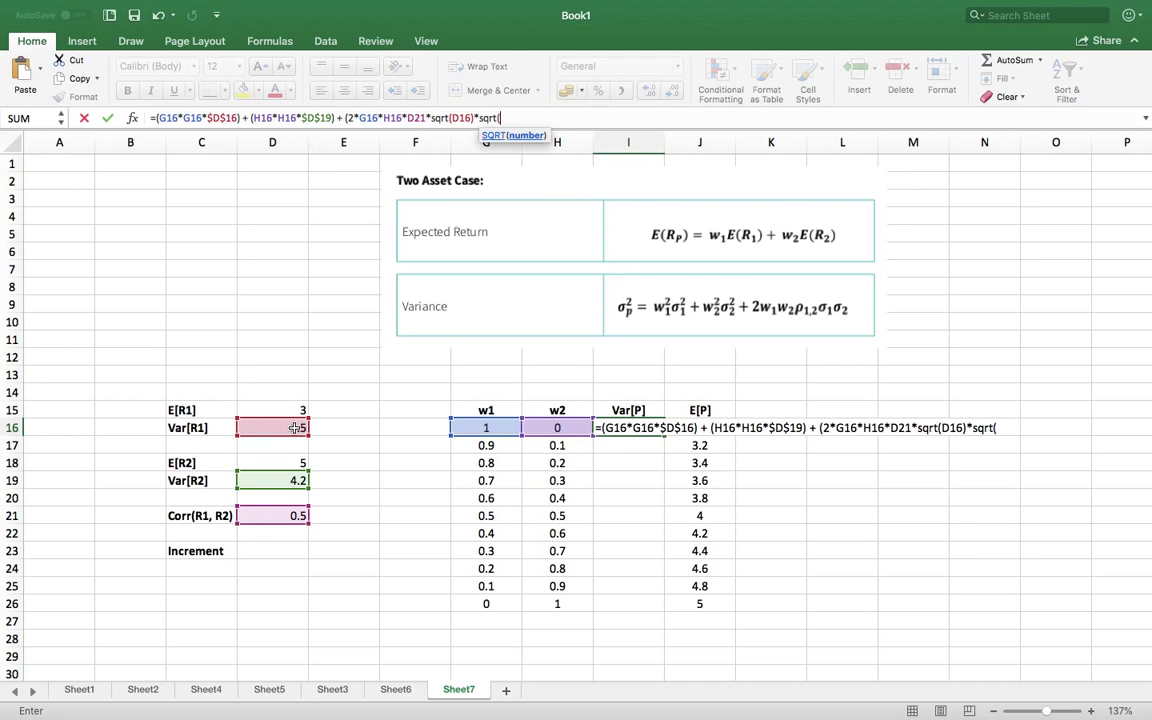
{"action": "left_click", "coordinate": [276, 476]}
{"action": "type", "text": ")"}
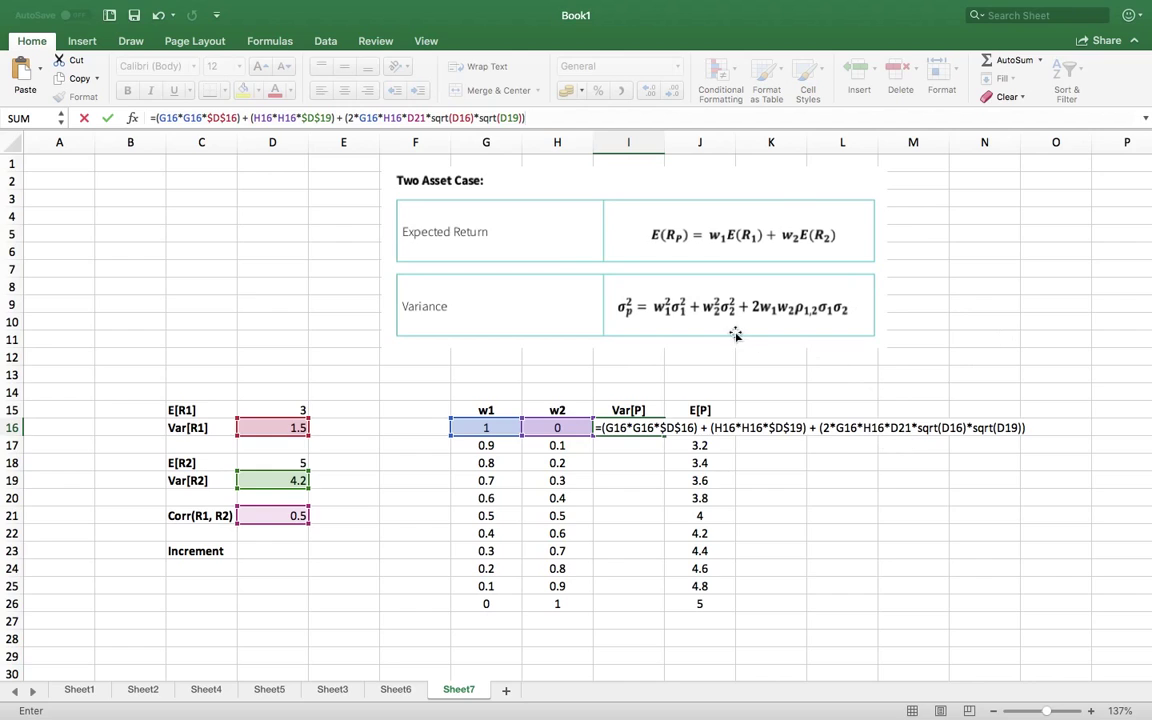
- Make the references inside the two square roots of the I16 formula absolute, as sqrt($D$16)*sqrt($D$19)
{"action": "left_click", "coordinate": [452, 118]}
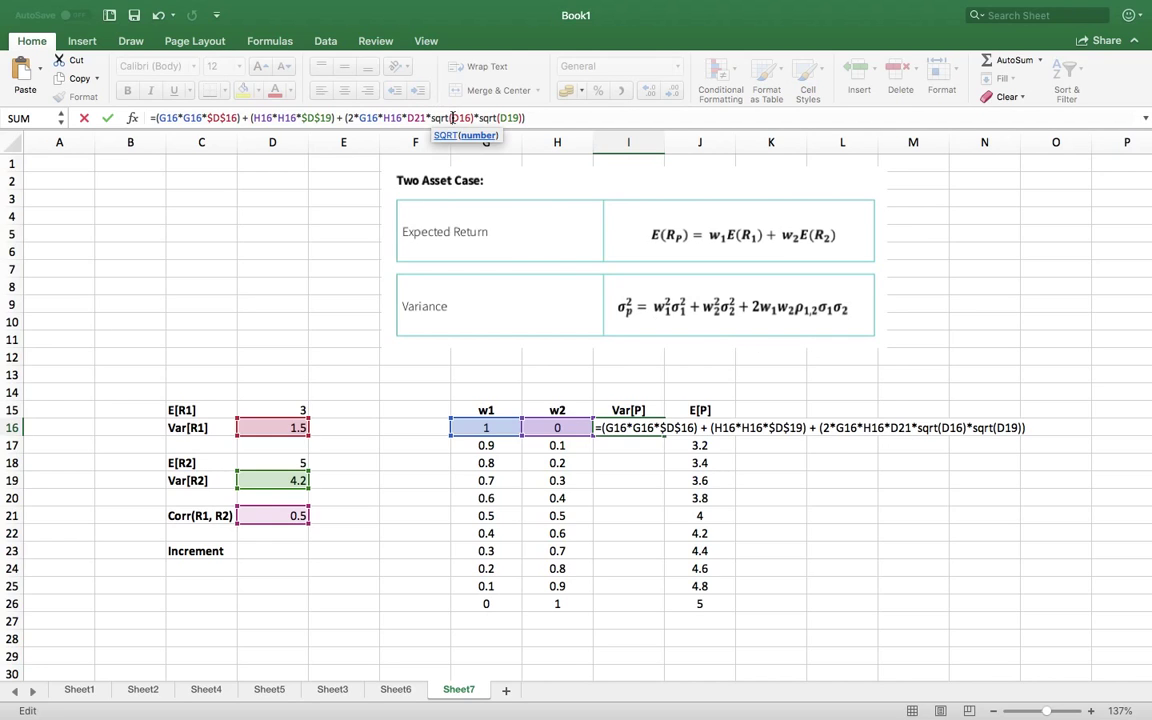
{"action": "type", "text": "$"}
{"action": "key", "text": "Right"}
{"action": "type", "text": "$"}
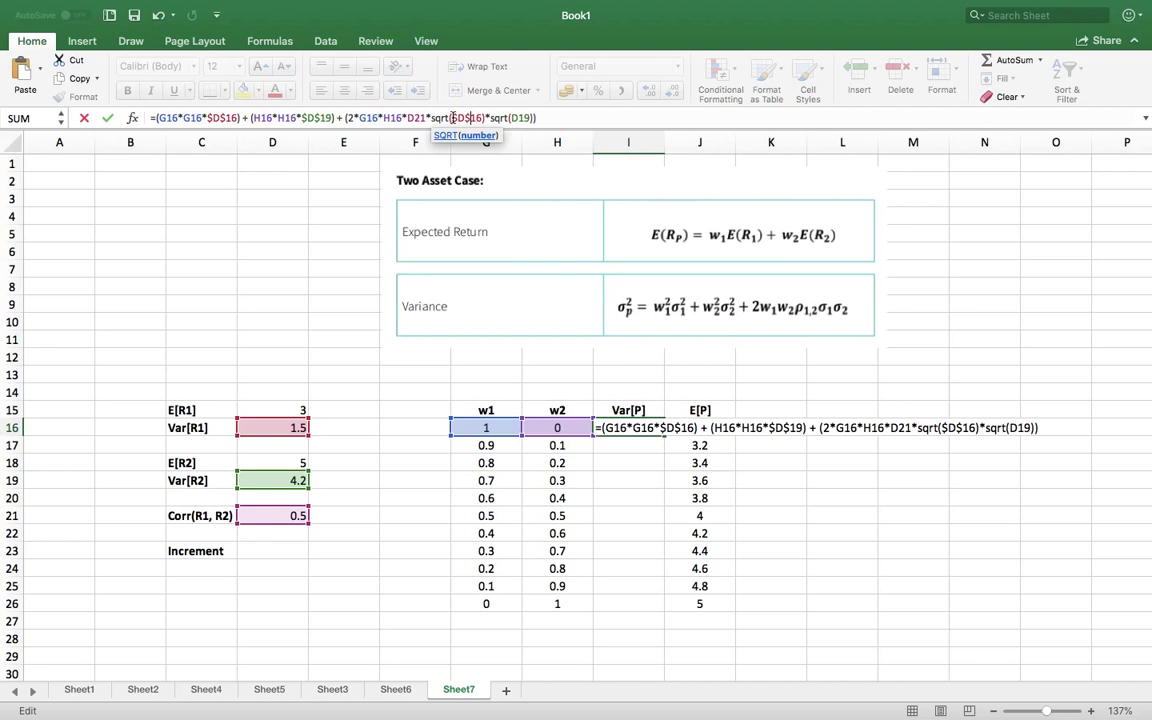
{"action": "key", "text": "Right"}
{"action": "key", "text": "Right"}
{"action": "key", "text": "Right"}
{"action": "key", "text": "Right"}
{"action": "type", "text": "$D$"}
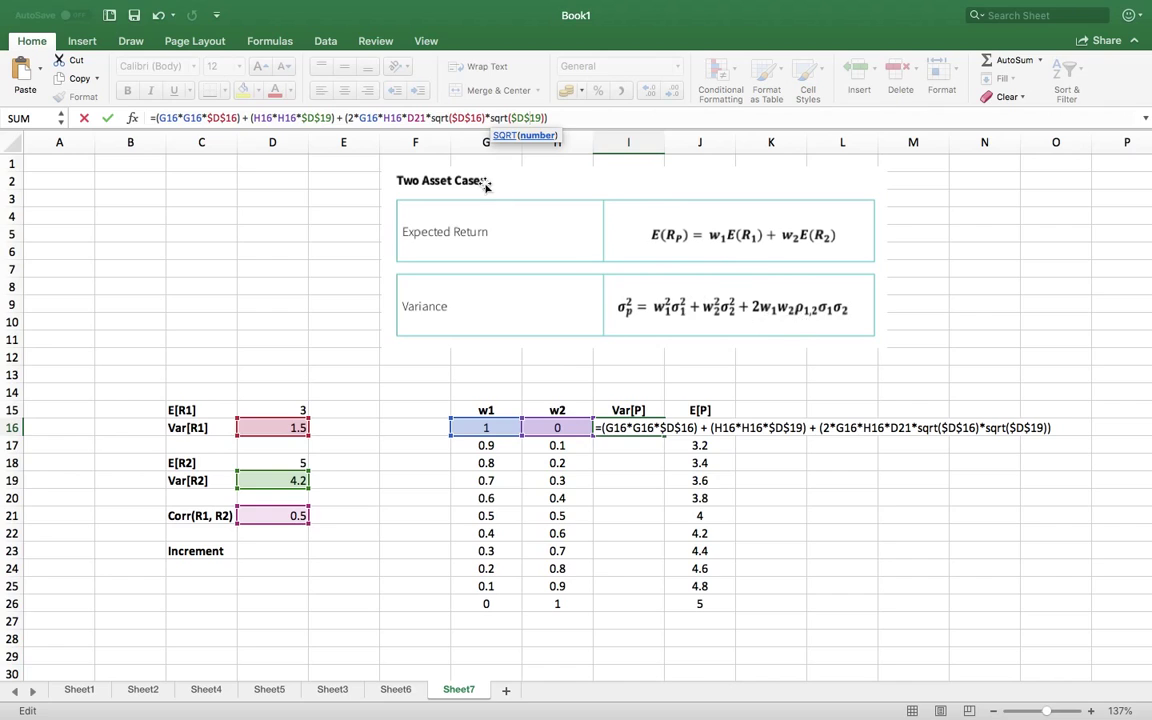
- Make the correlation reference in the I16 formula absolute as $D$21 and enter the completed formula
{"action": "left_click", "coordinate": [407, 118]}
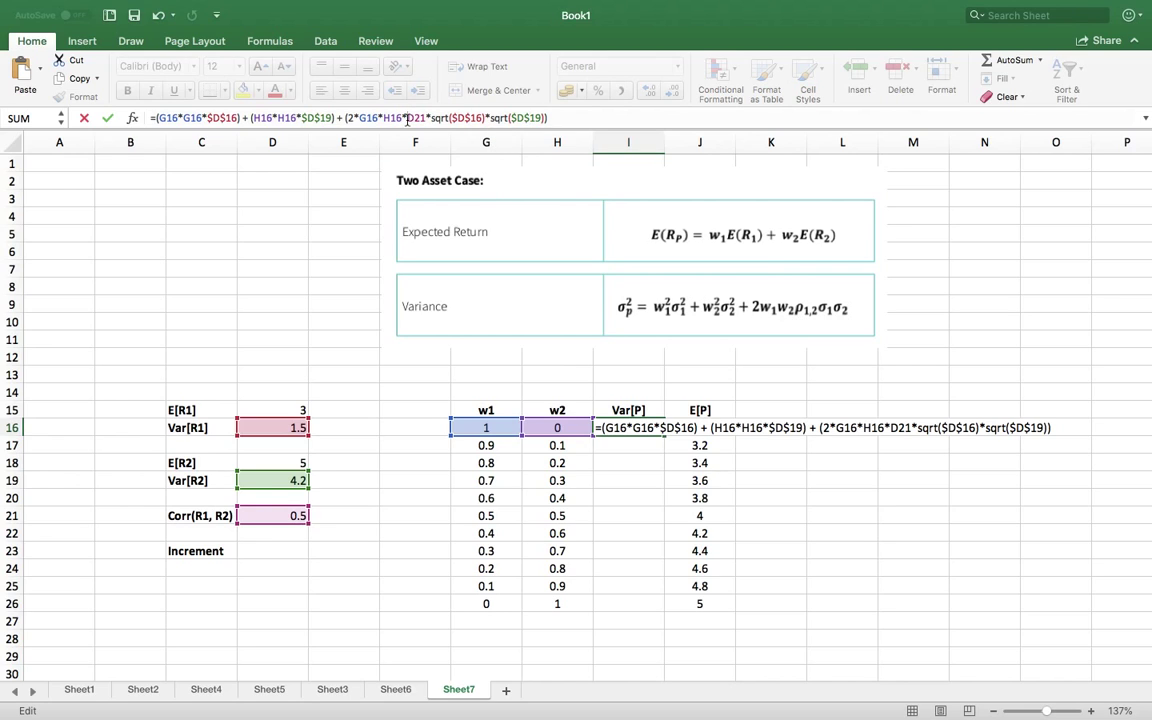
{"action": "type", "text": "$D$"}
{"action": "key", "text": "Right"}
{"action": "type", "text": "$"}
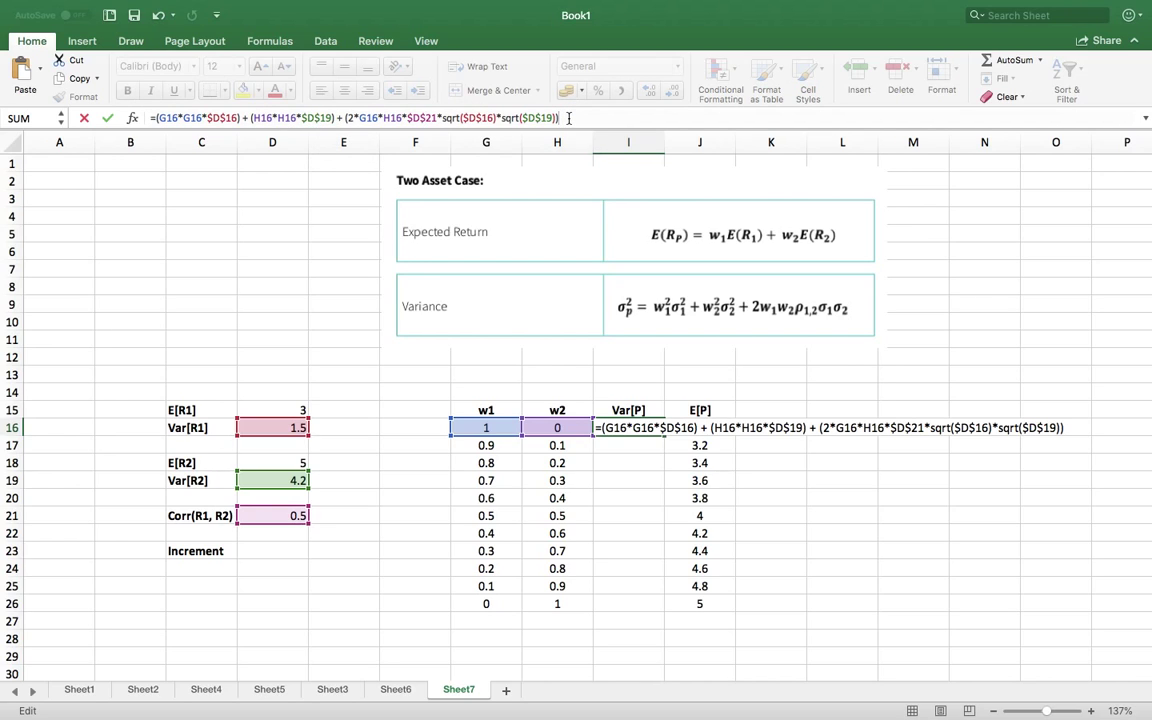
{"action": "key", "text": "Return"}
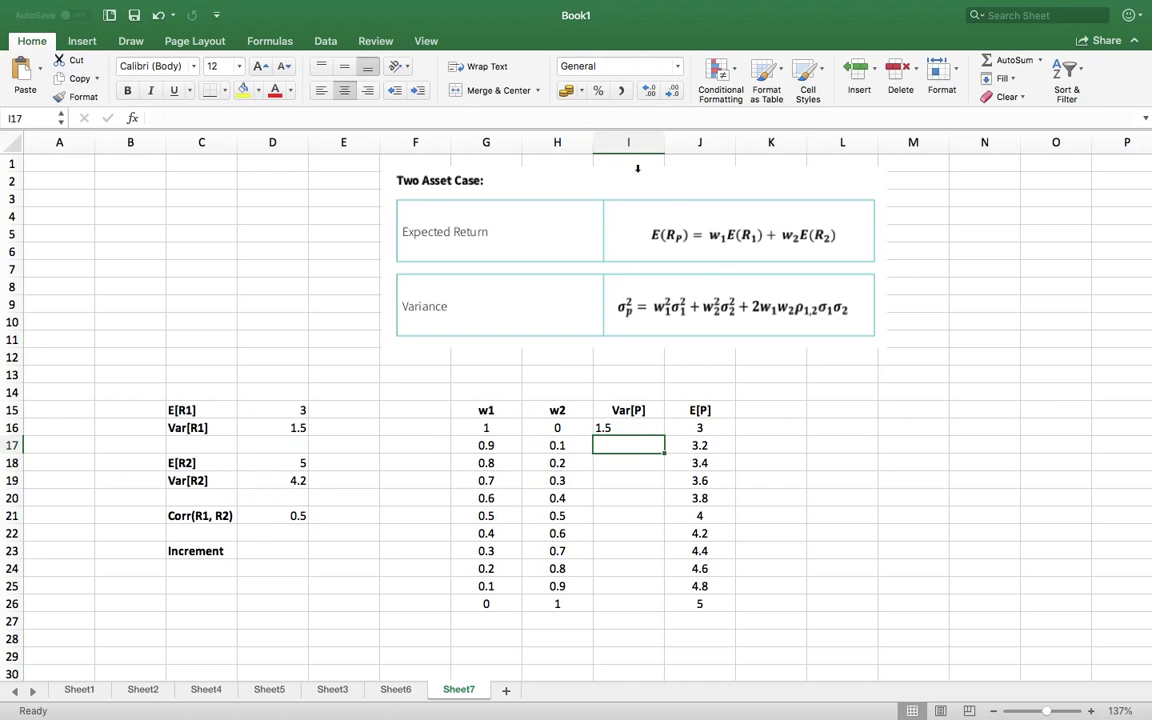
- Centre the Var[P] cells from I16 to I26 and select the first w1 weight in G16
{"action": "left_click_drag", "start_coordinate": [636, 424], "coordinate": [633, 609]}
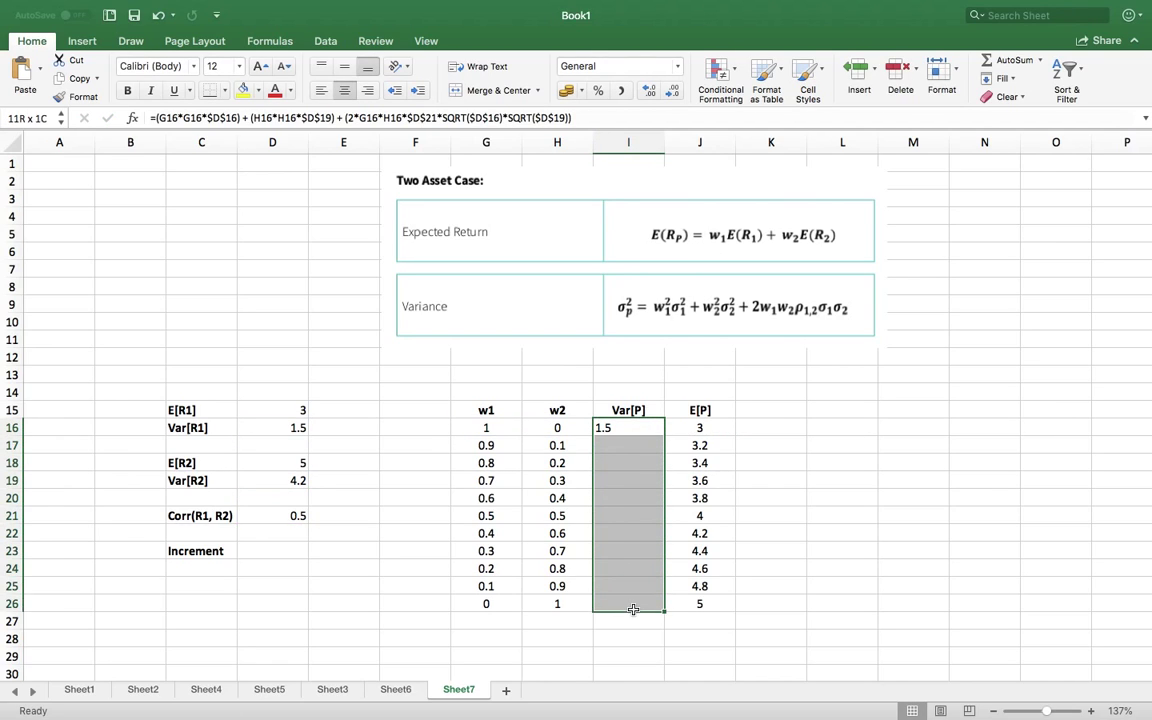
{"action": "left_click", "coordinate": [345, 91]}
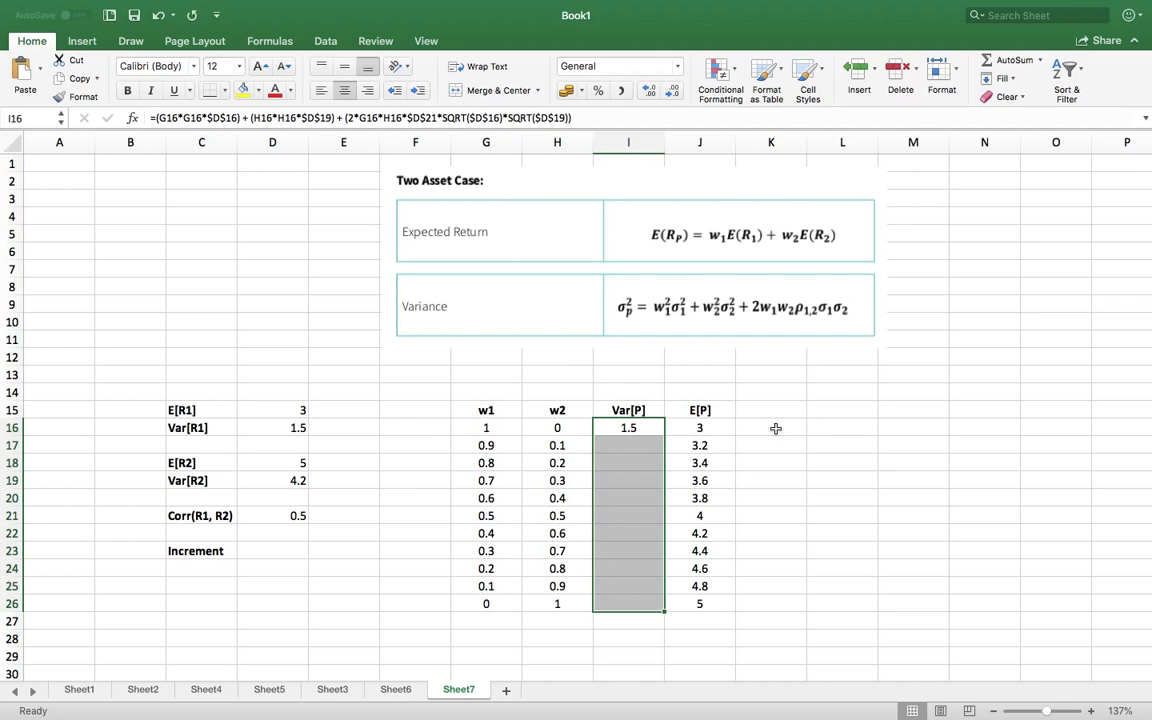
{"action": "left_click", "coordinate": [496, 431]}
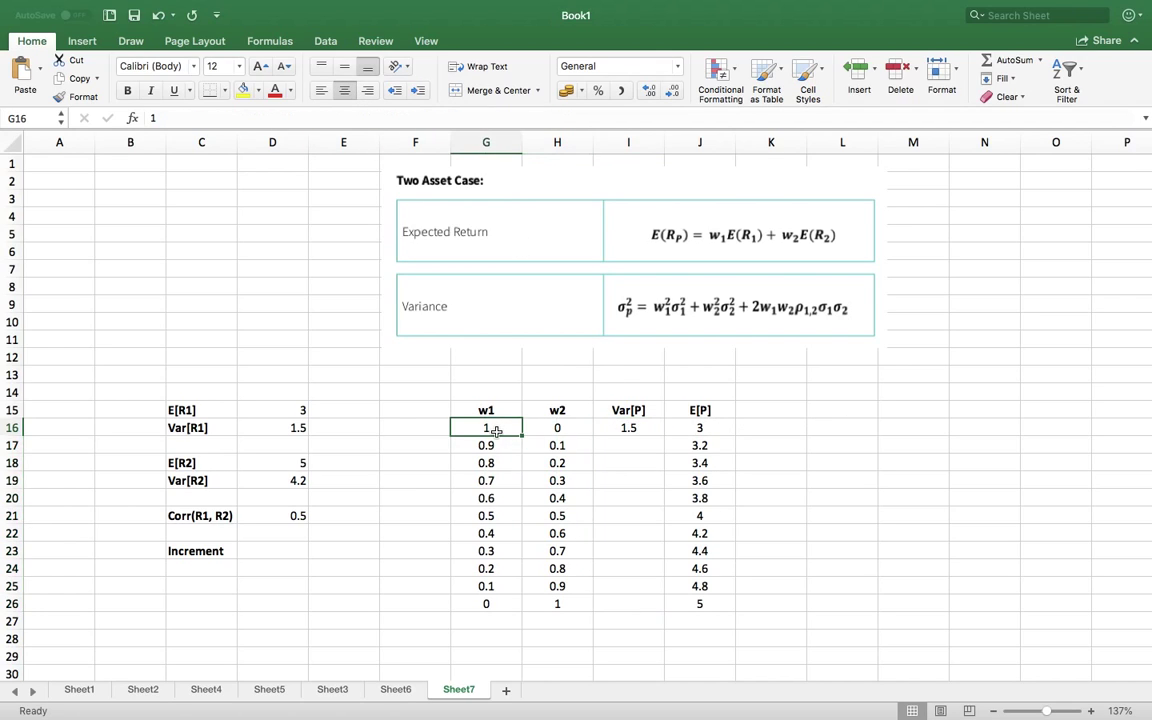